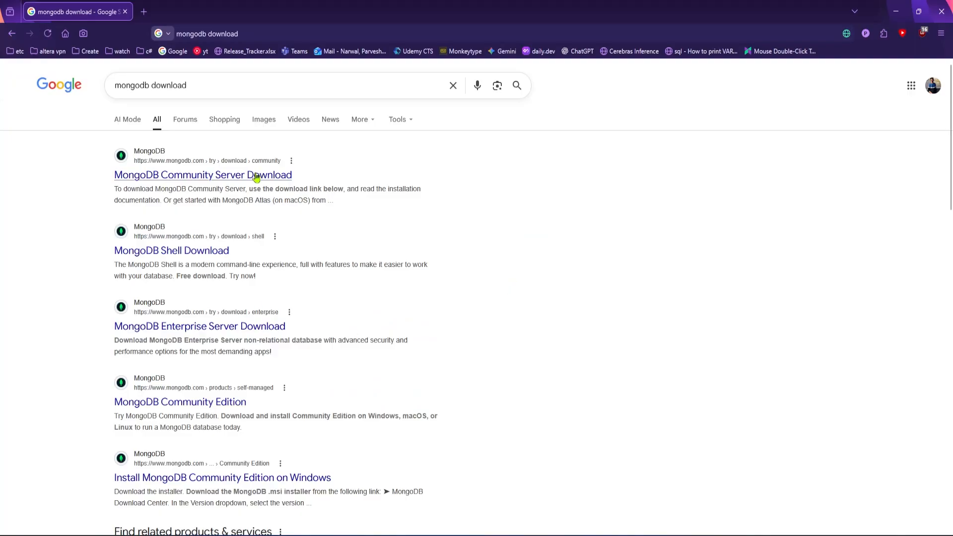
Open the MongoDB Community Server Download page from the search results and scroll to the download options.
click(174, 177)
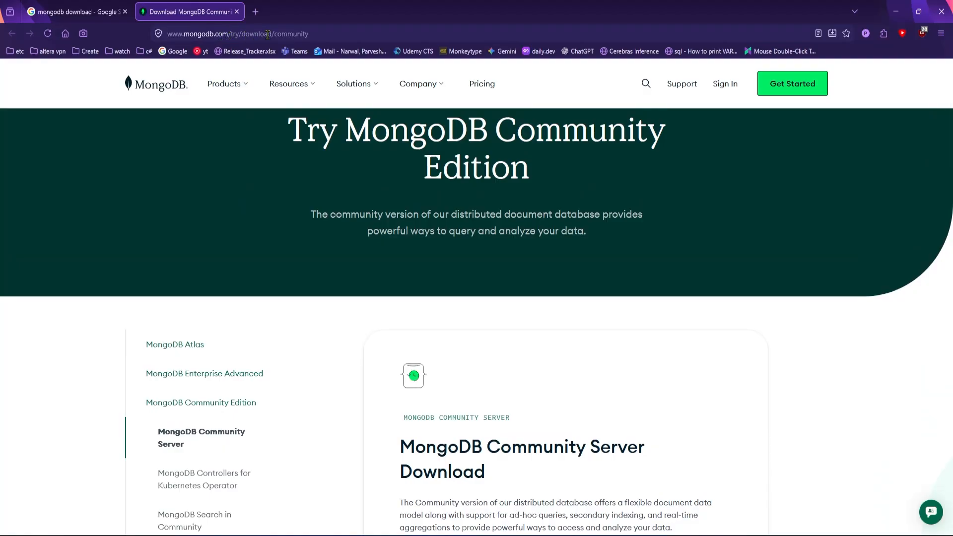
scroll(509, 310, down, 5)
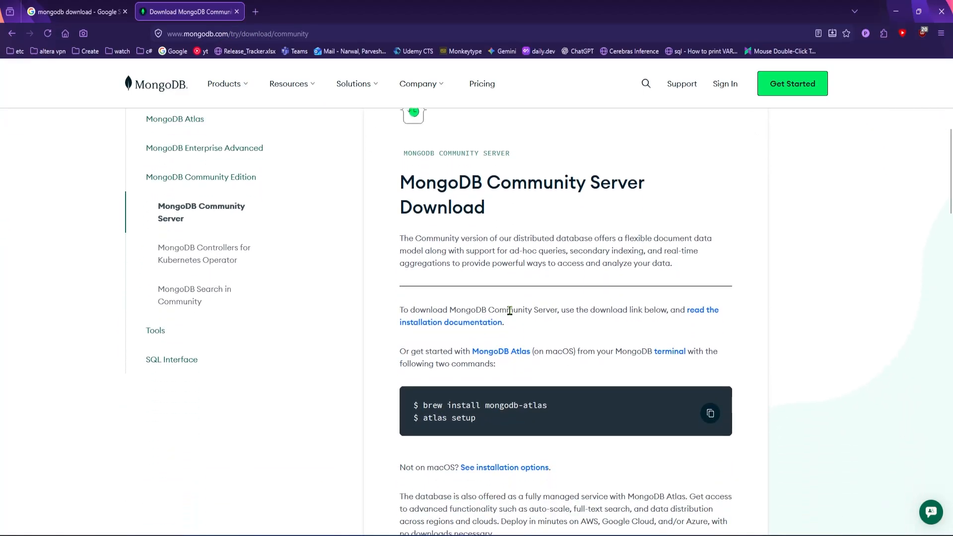
scroll(456, 231, down, 6)
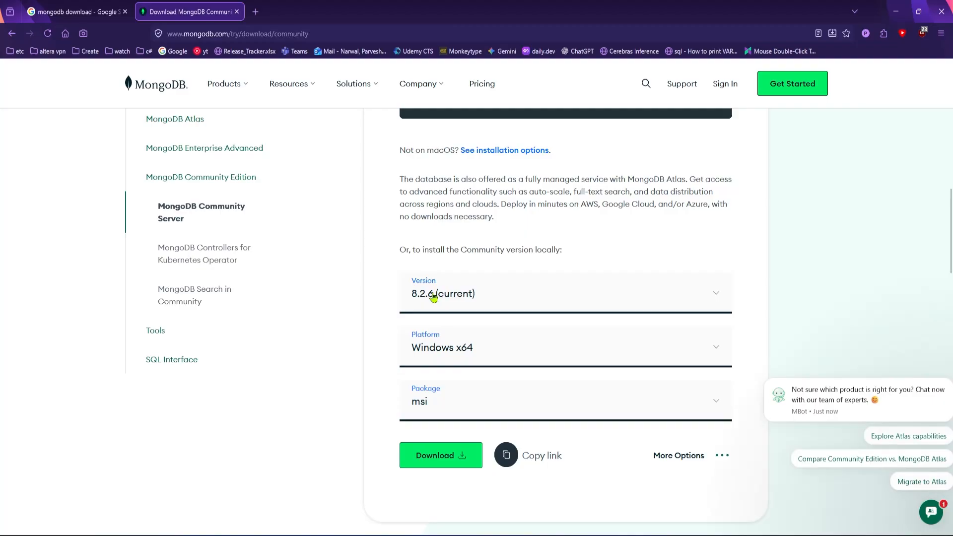
Choose version 8.2.6 (current) with platform Windows x64 and msi package, and download the installer.
click(581, 303)
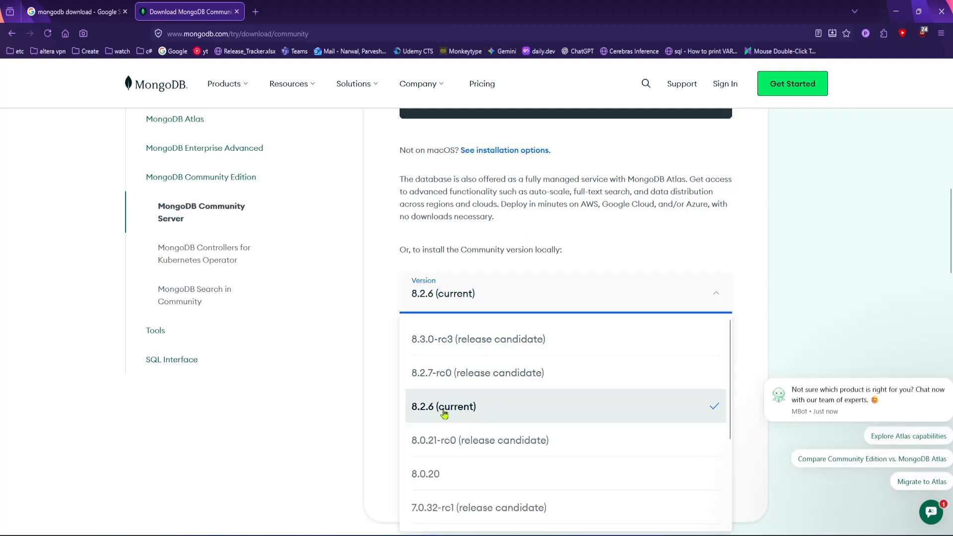
click(422, 408)
scroll(436, 368, down, 1)
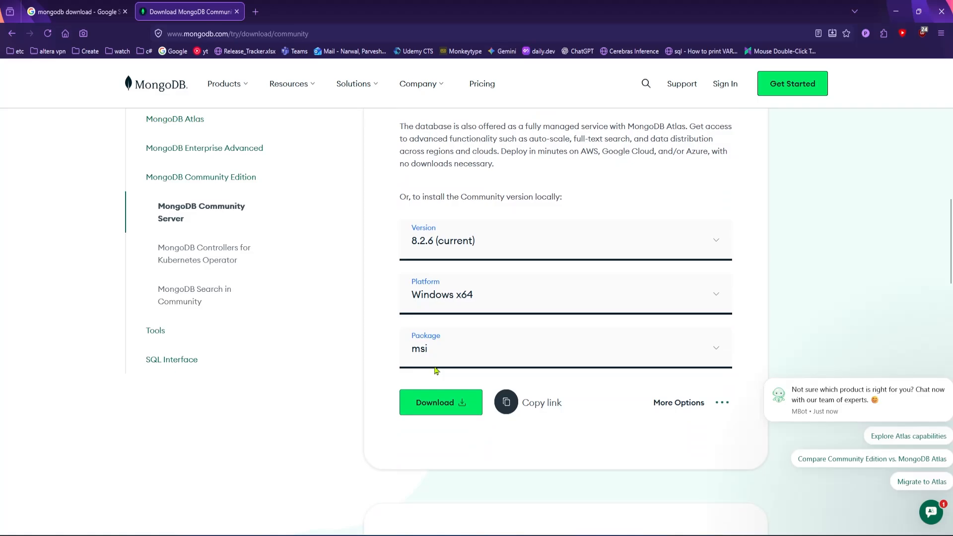
click(530, 293)
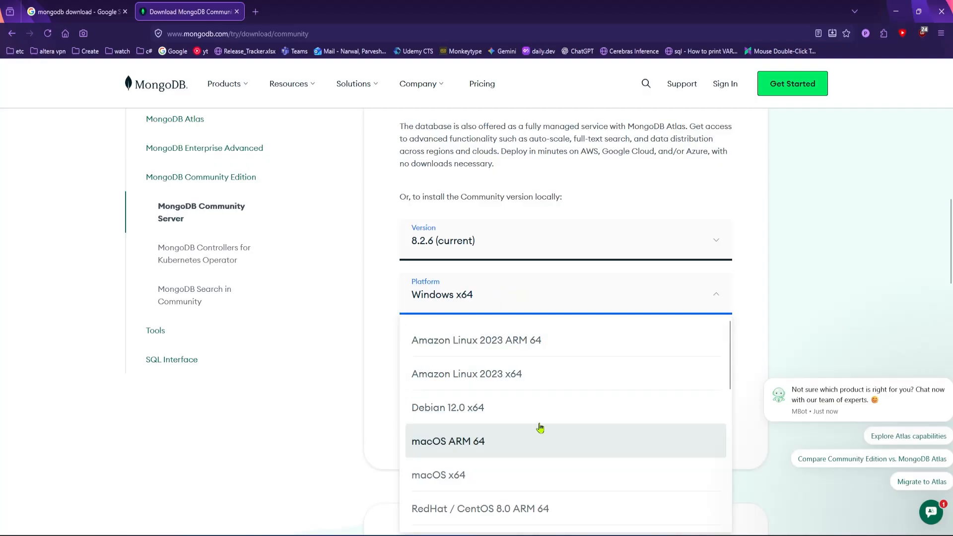
scroll(539, 426, down, 3)
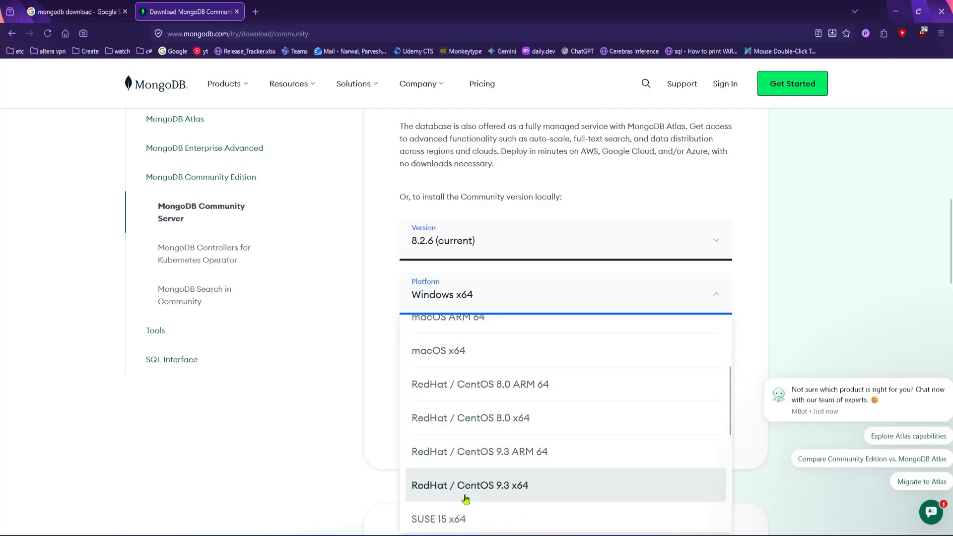
click(311, 367)
scroll(323, 367, down, 1)
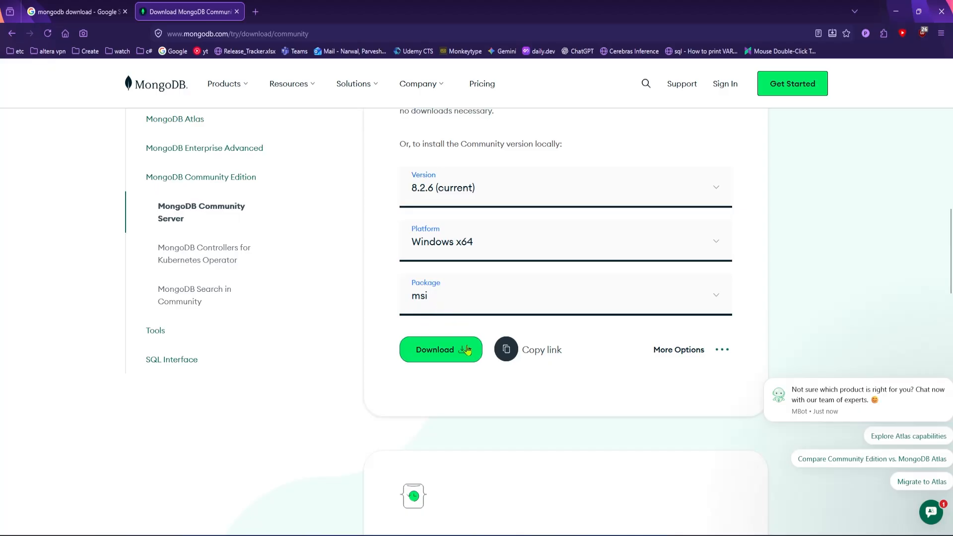
click(452, 356)
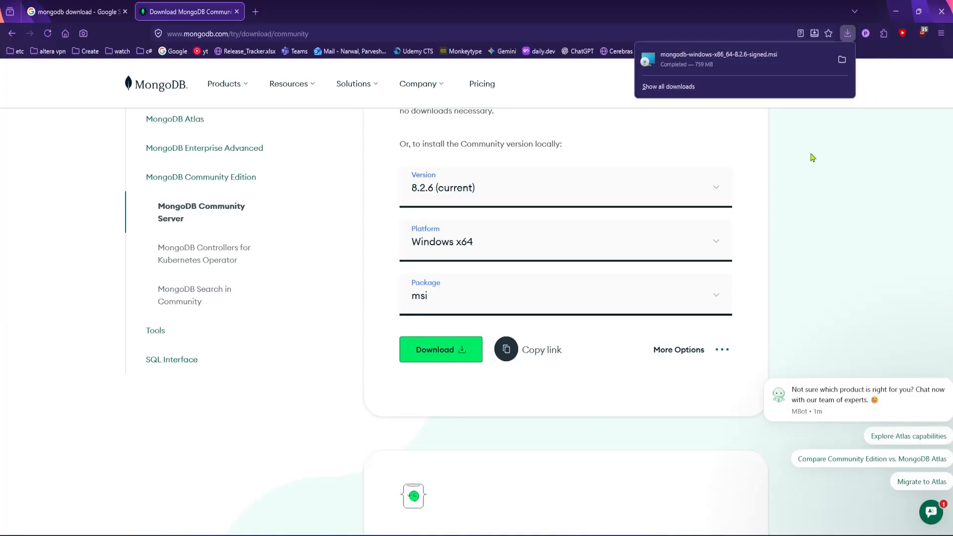
Launch the downloaded mongodb-windows-x86_64-8.2.6-signed.msi installer and continue past the welcome screen.
click(748, 64)
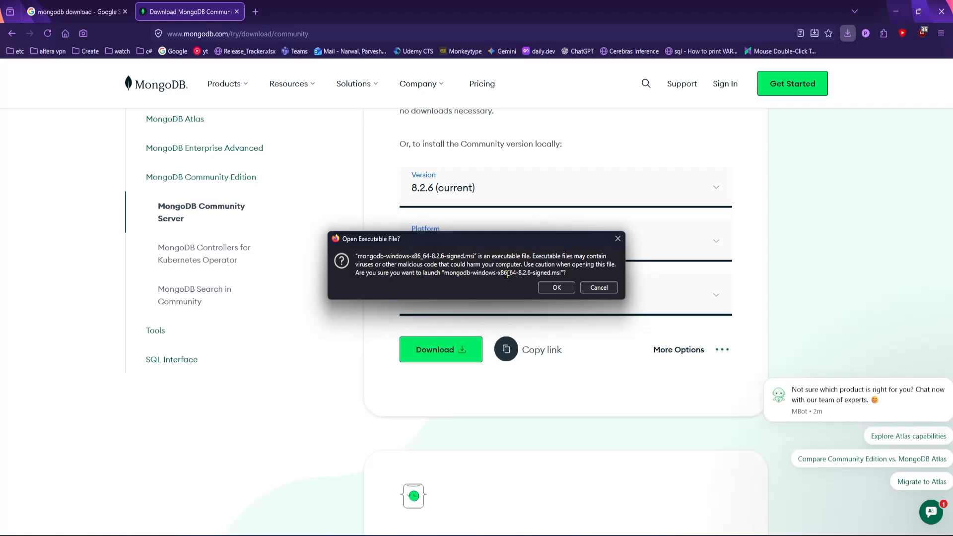
click(563, 292)
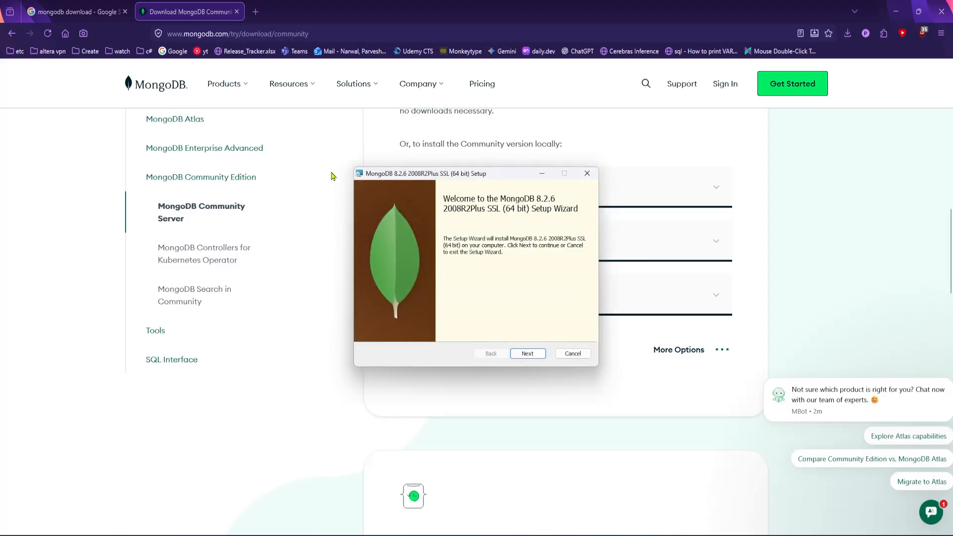
click(537, 355)
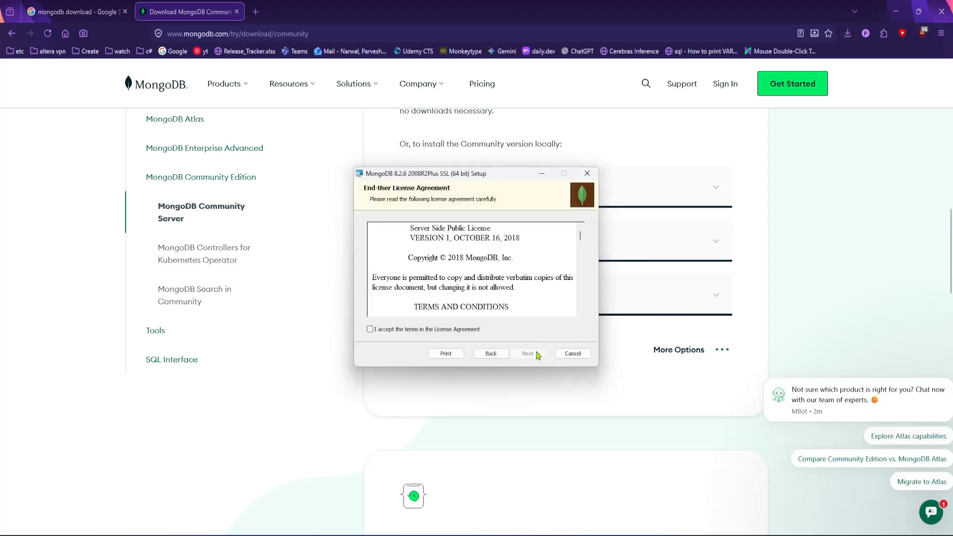
Accept the license agreement and choose the Complete setup type.
click(370, 330)
click(535, 357)
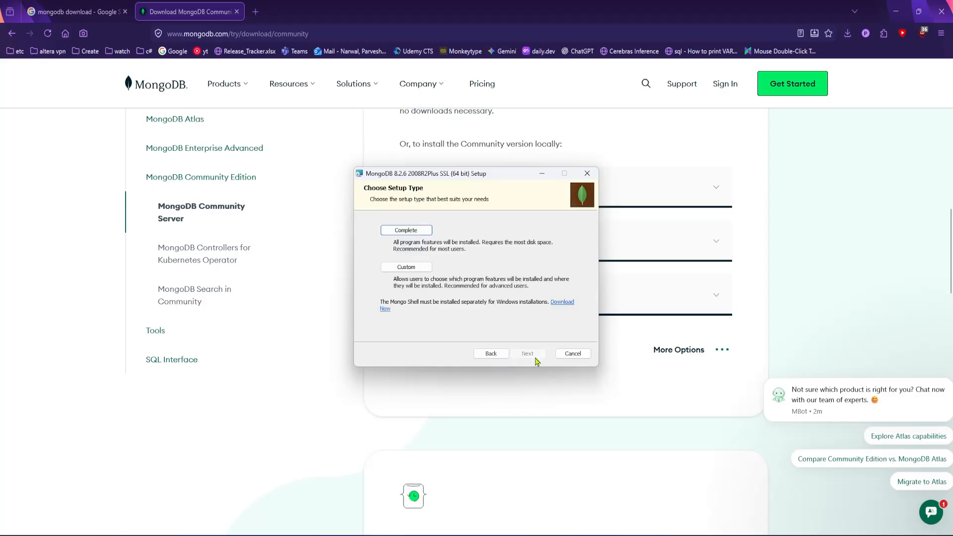
click(403, 231)
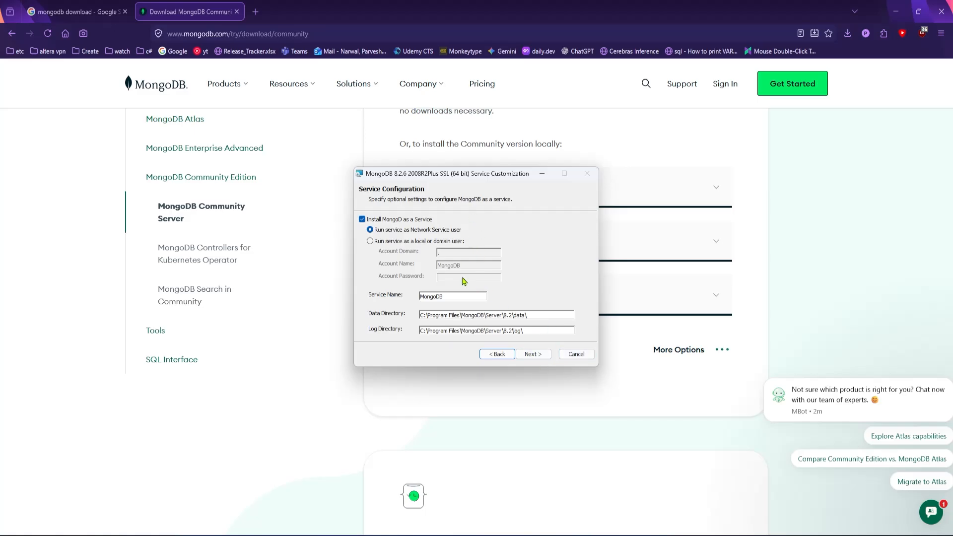
Keep the default service configuration and untick Install MongoDB Compass before continuing.
click(540, 356)
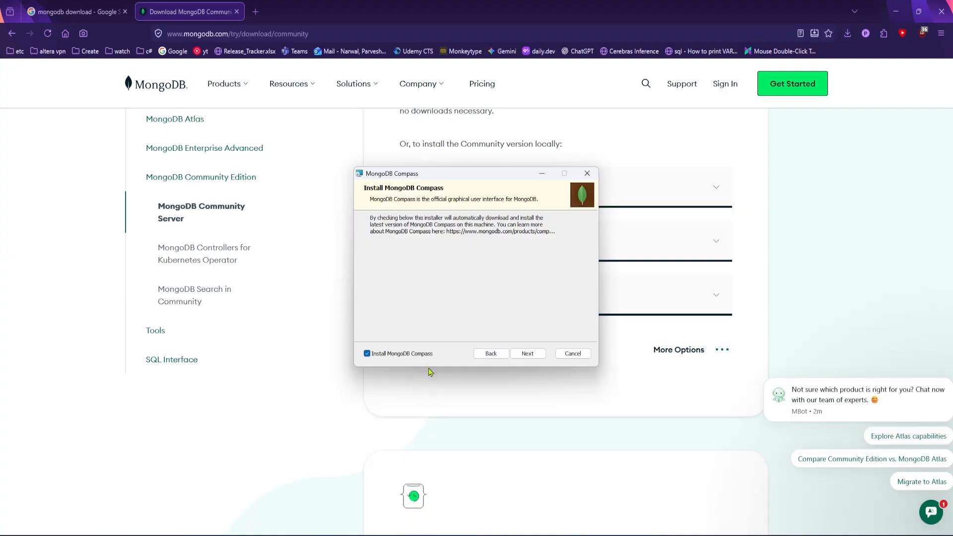
click(367, 354)
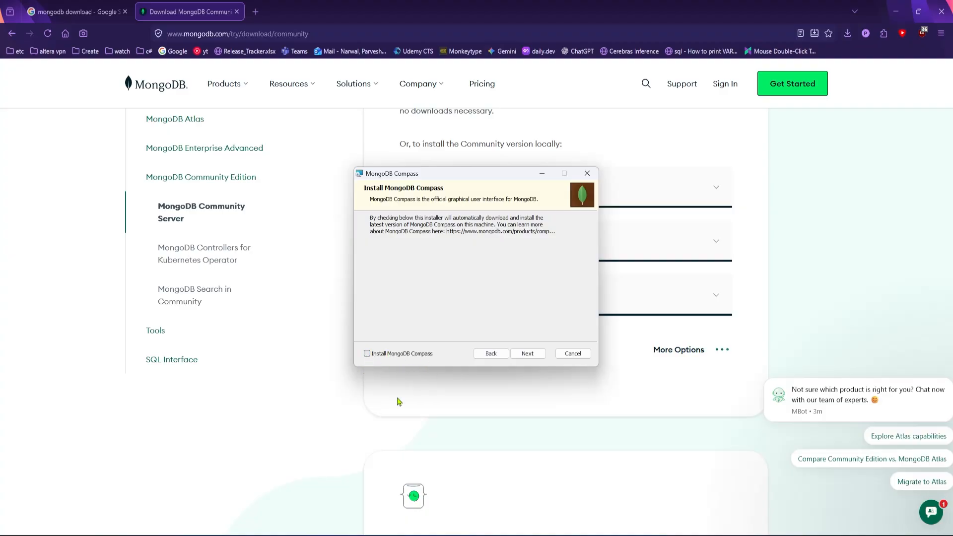
click(533, 356)
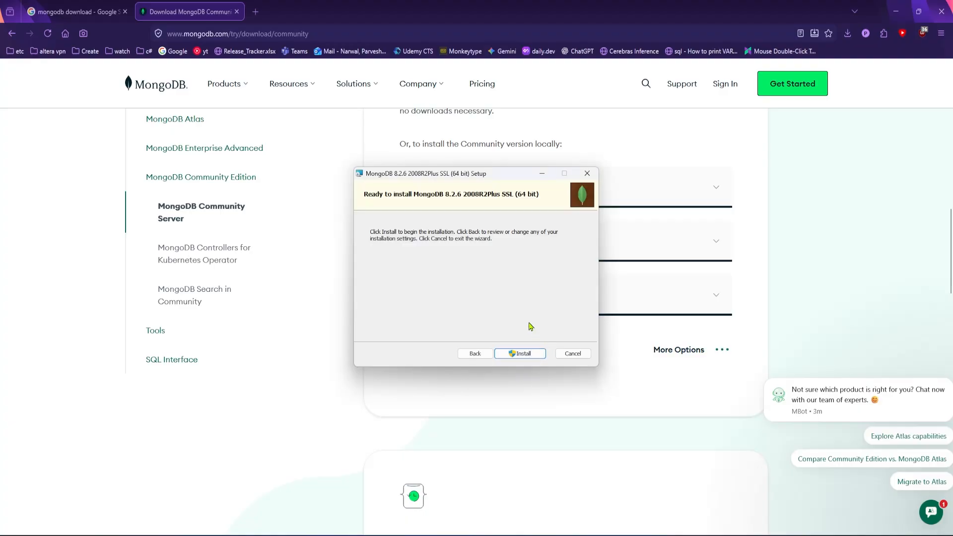
Install MongoDB 8.2.6 and close the finished setup wizard.
click(524, 357)
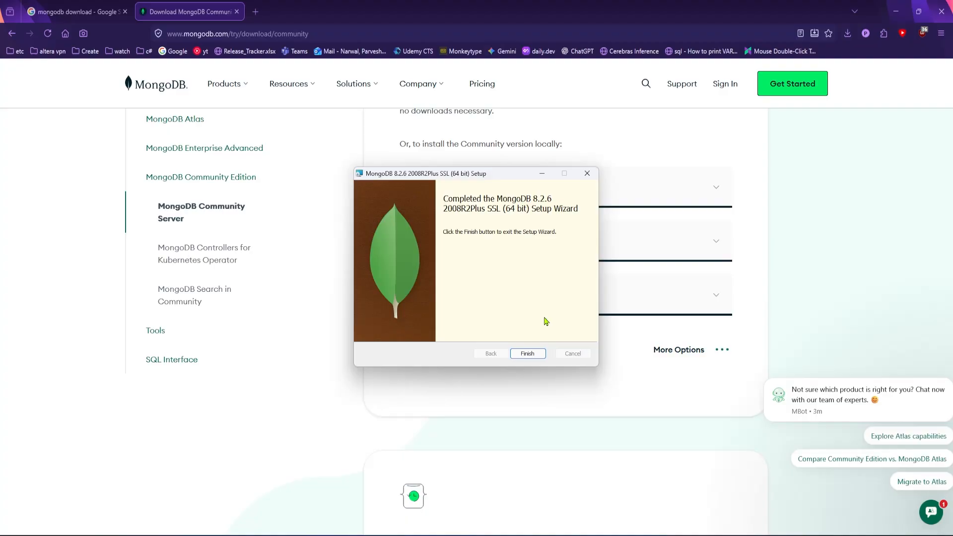
click(528, 353)
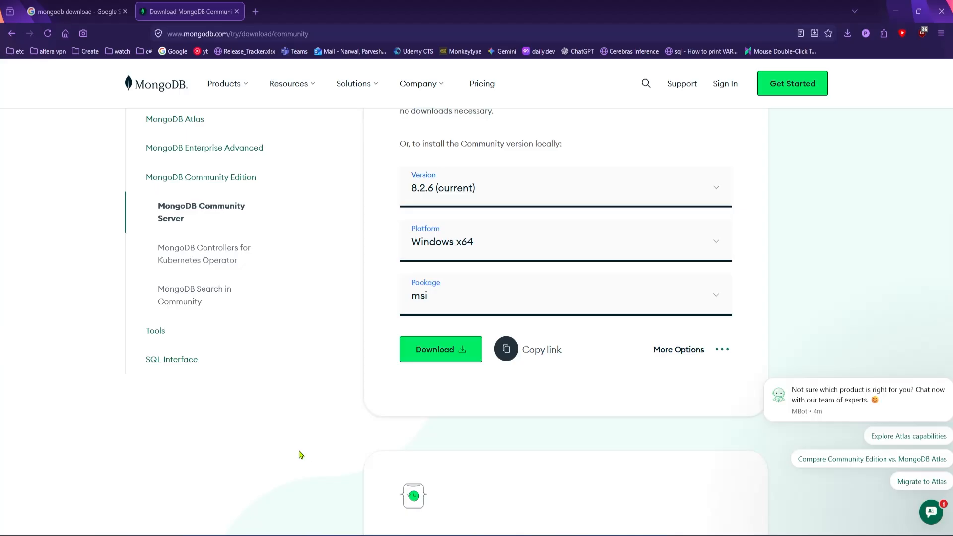
Open a command prompt and run mongod --version.
key(super+r)
key(Return)
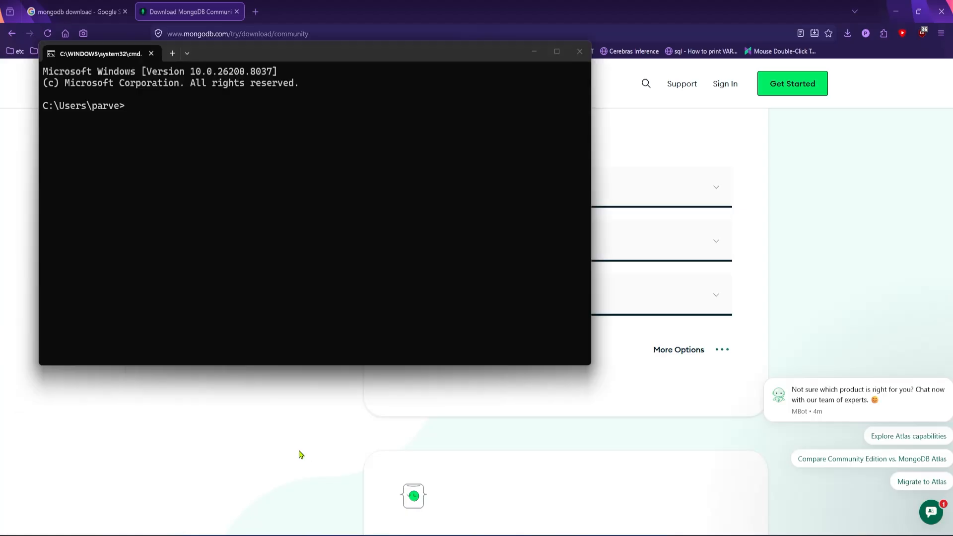
text(mongod --version)
key(Return)
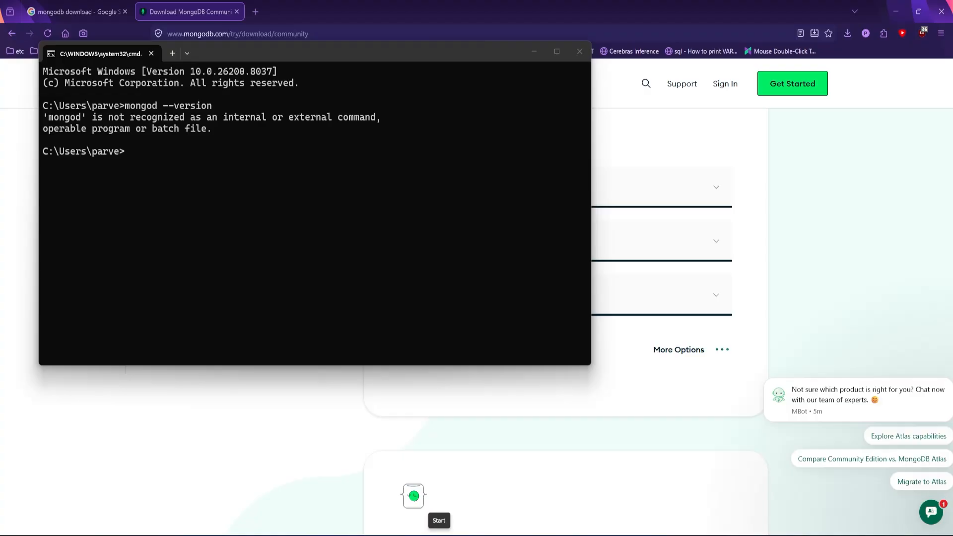
Browse File Explorer to C:\Program Files\MongoDB\Server\8.2\bin and select its path in the address bar.
key(super+e)
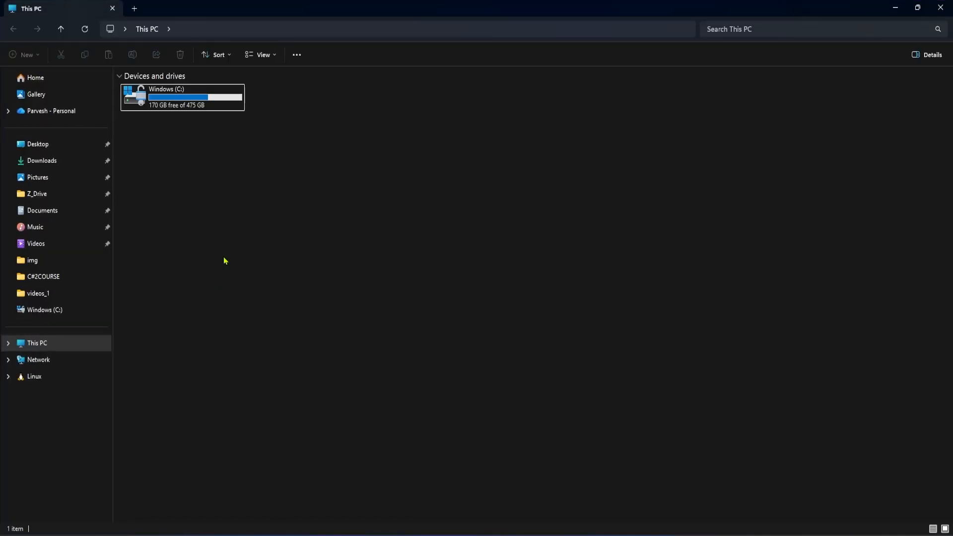
double_click(160, 99)
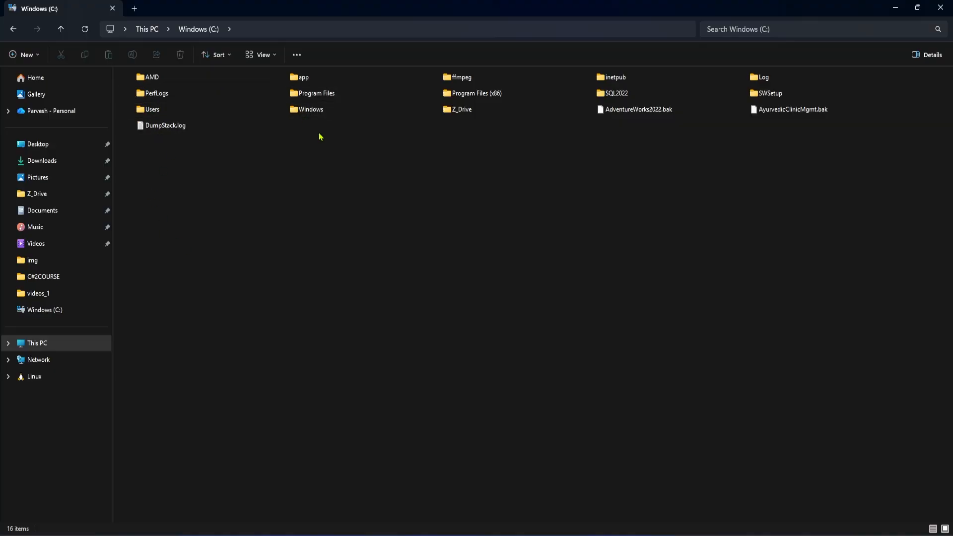
double_click(318, 94)
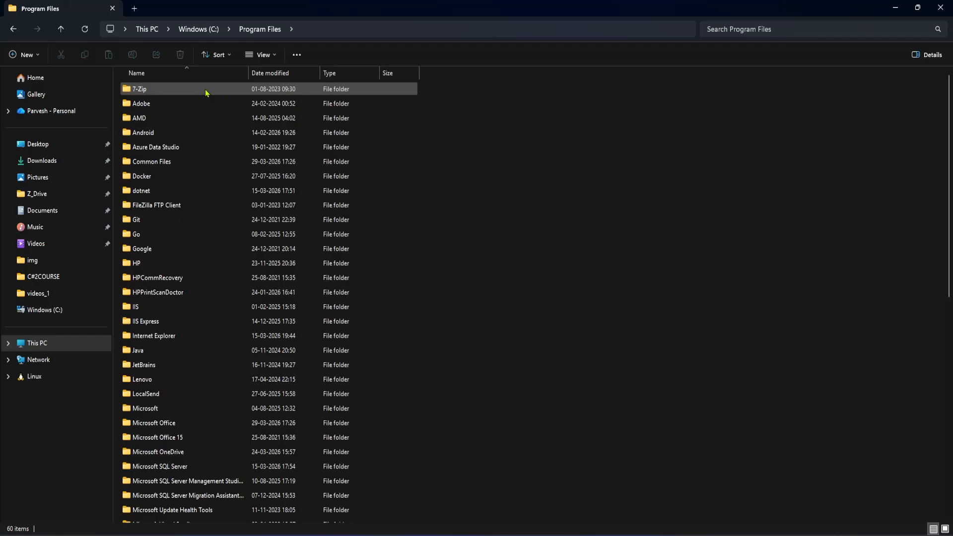
scroll(179, 312, down, 1)
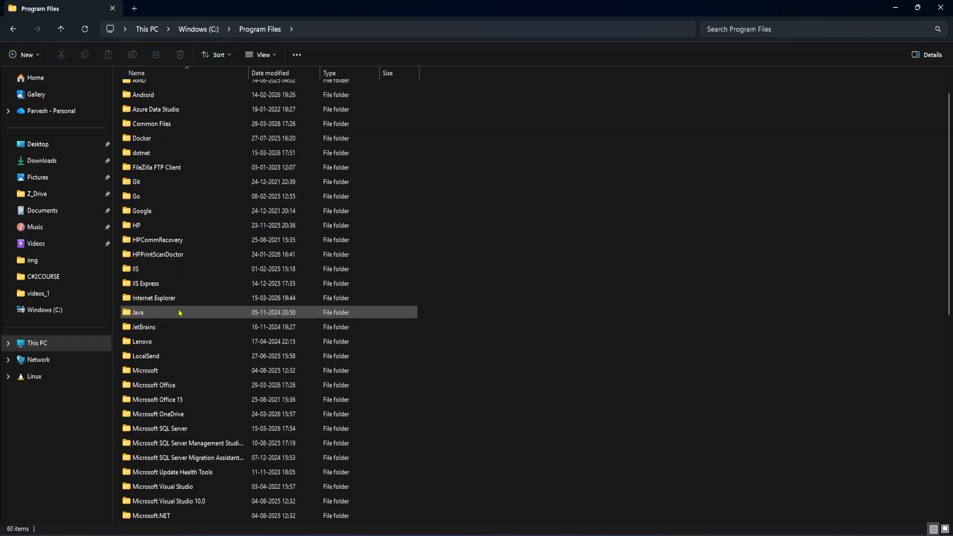
scroll(180, 312, down, 3)
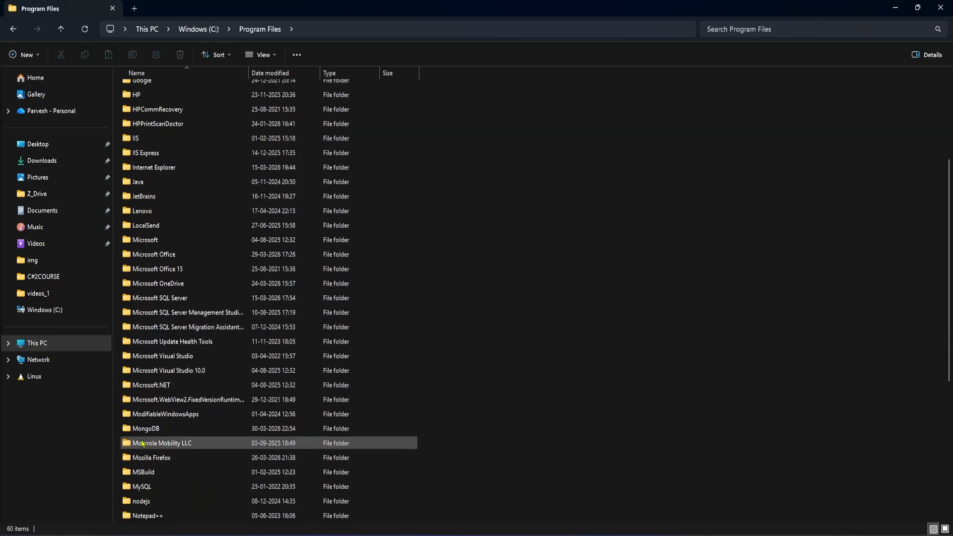
double_click(145, 430)
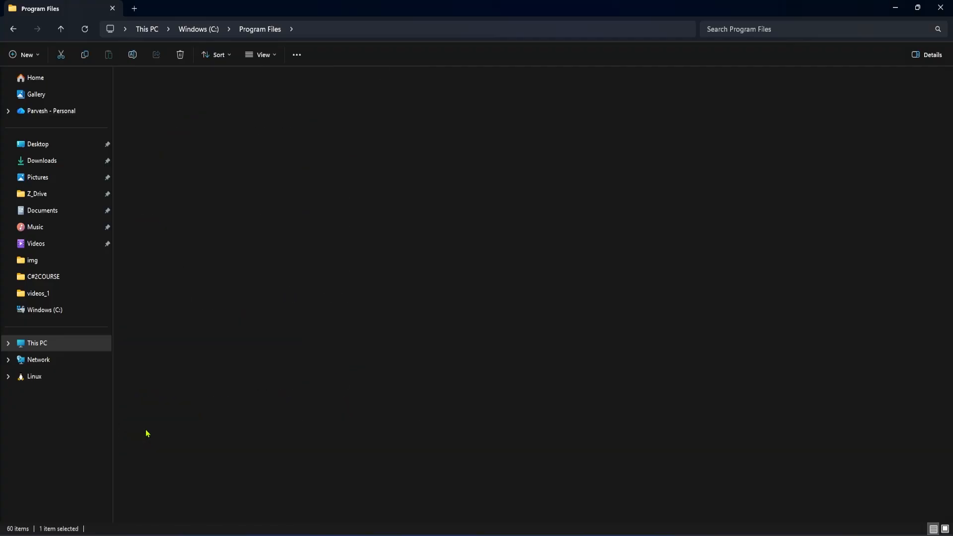
double_click(138, 90)
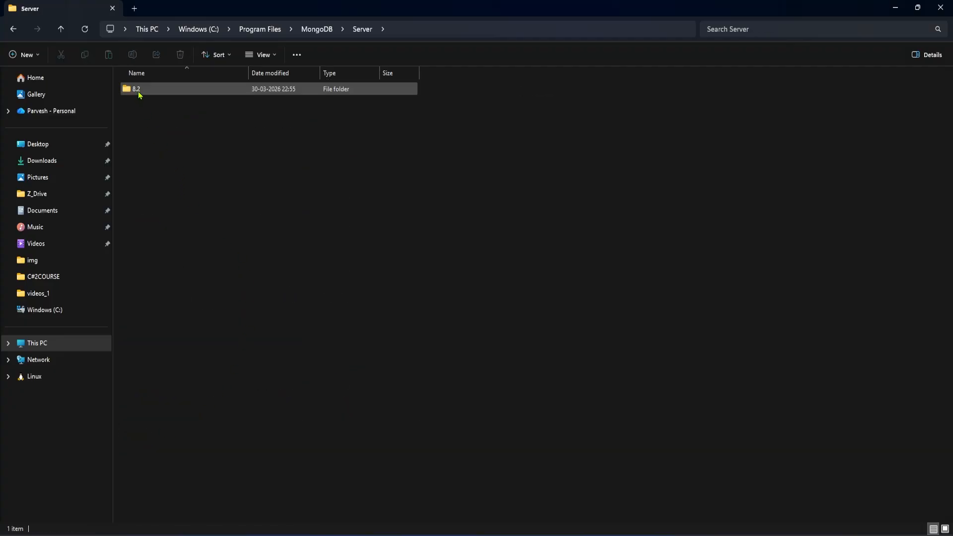
double_click(135, 95)
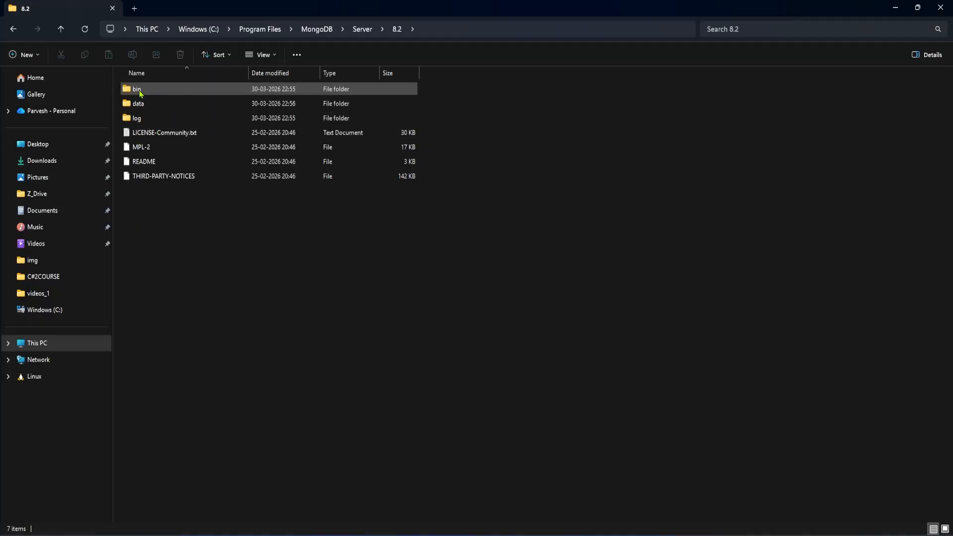
double_click(139, 92)
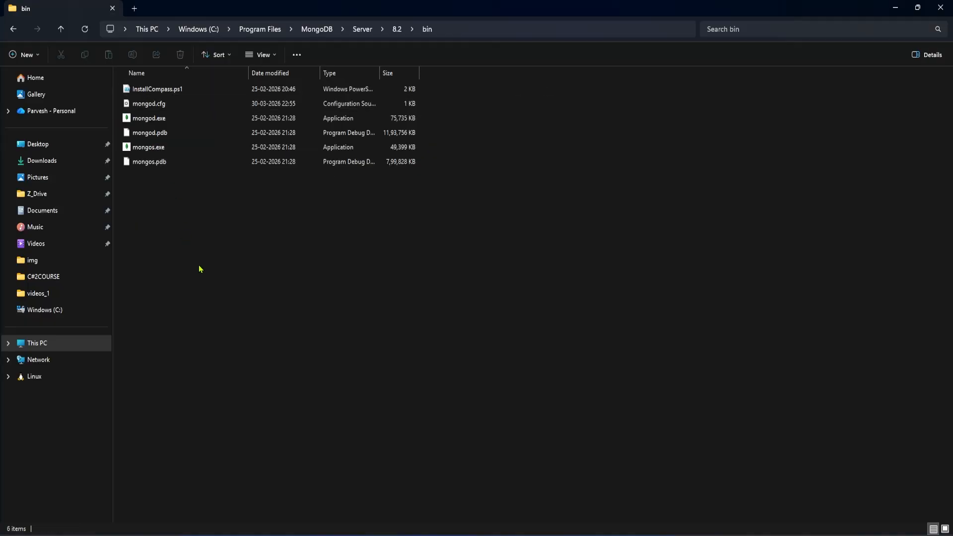
click(484, 32)
key(ctrl+c)
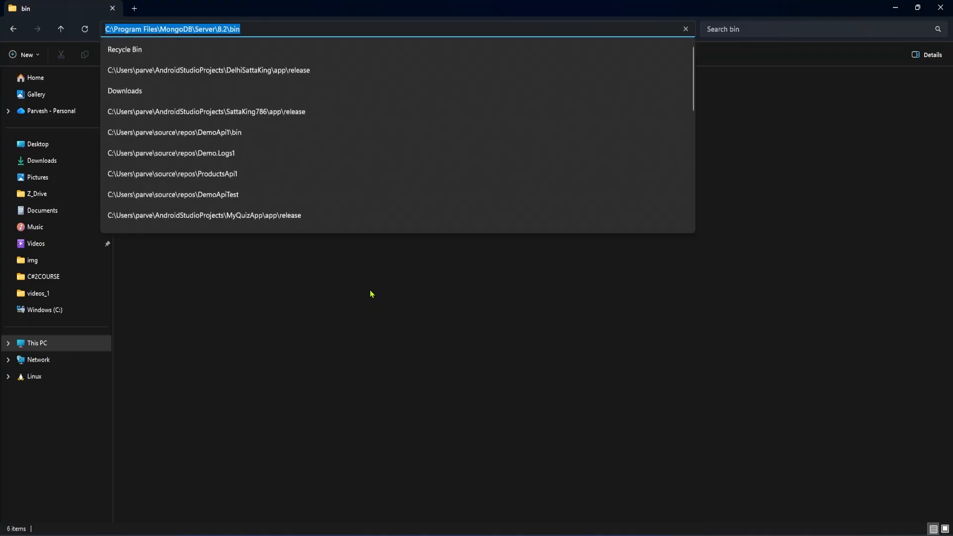
click(353, 311)
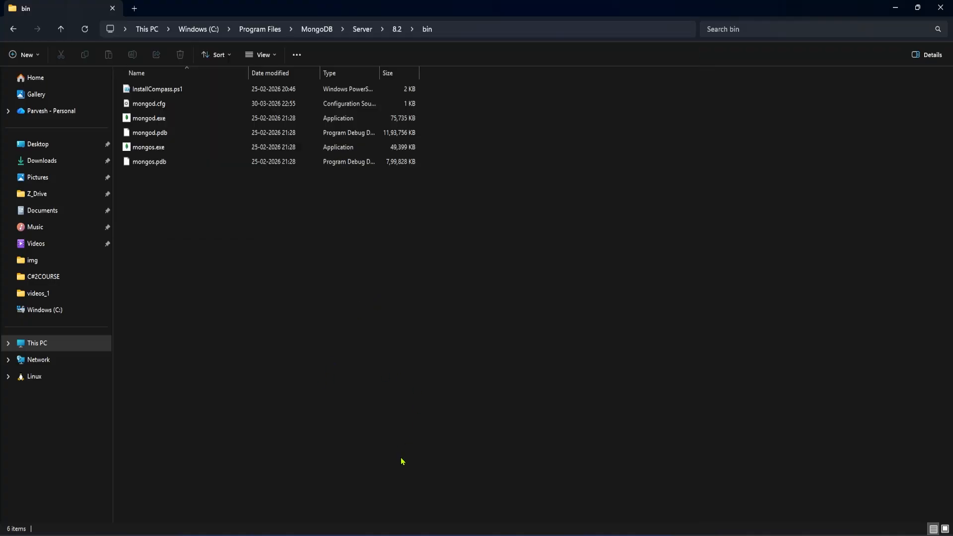
key(super)
text(en)
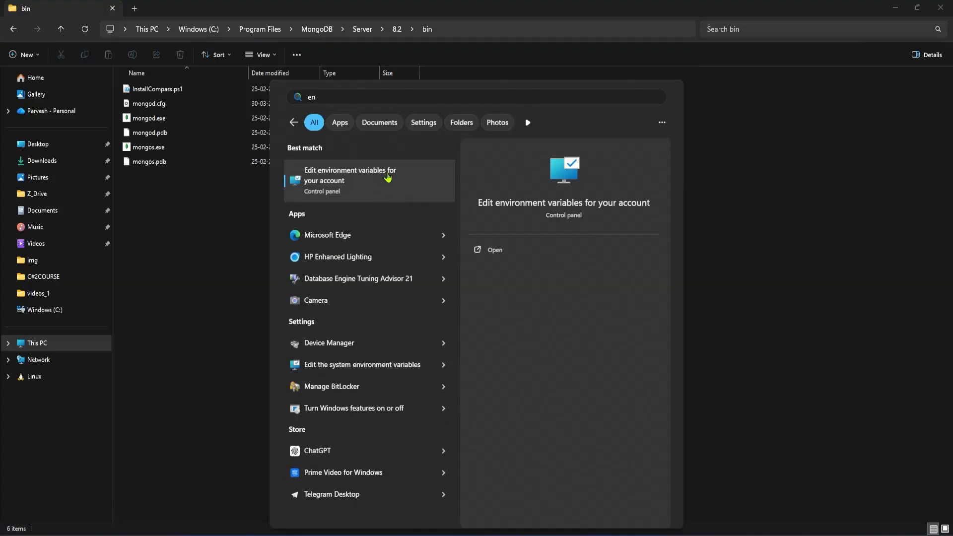
click(375, 179)
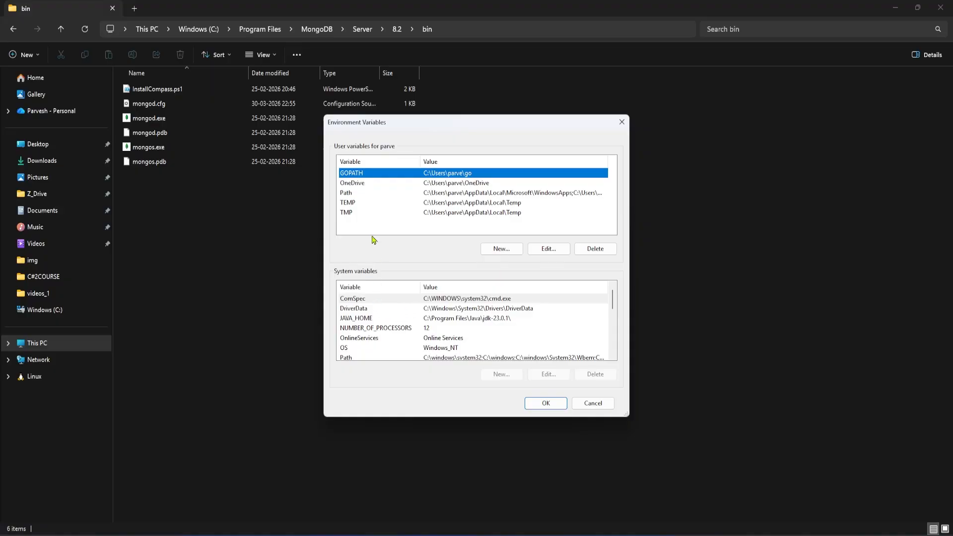
scroll(375, 293, down, 1)
scroll(375, 327, up, 1)
scroll(375, 326, down, 1)
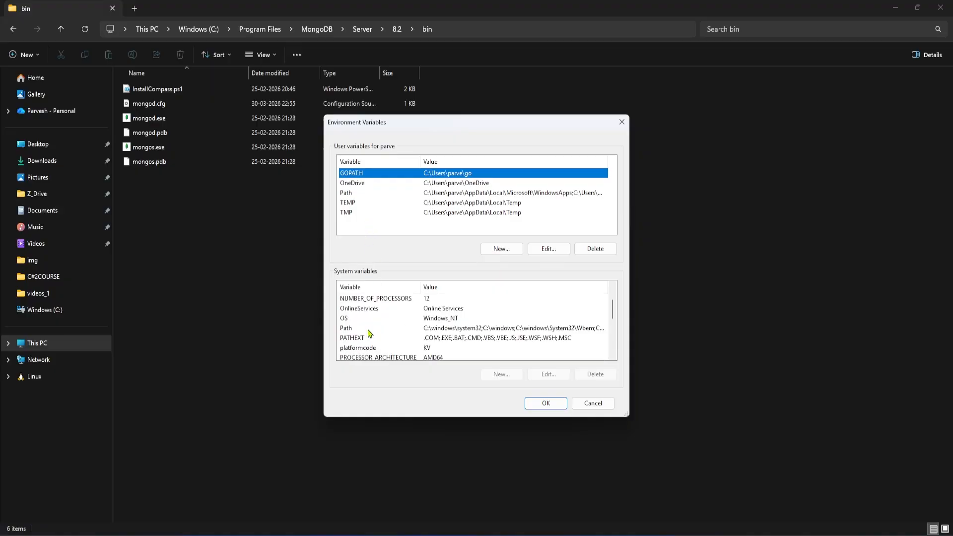
click(375, 327)
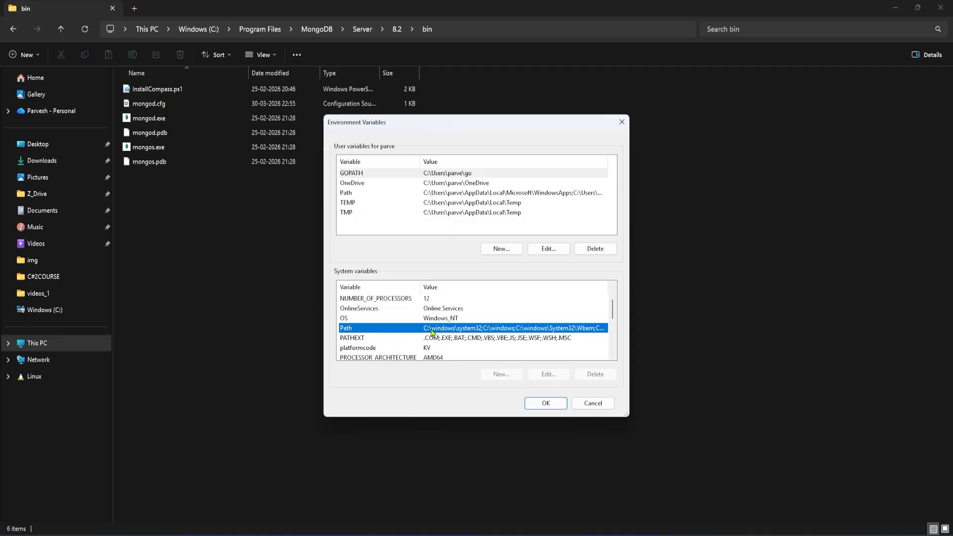
click(621, 122)
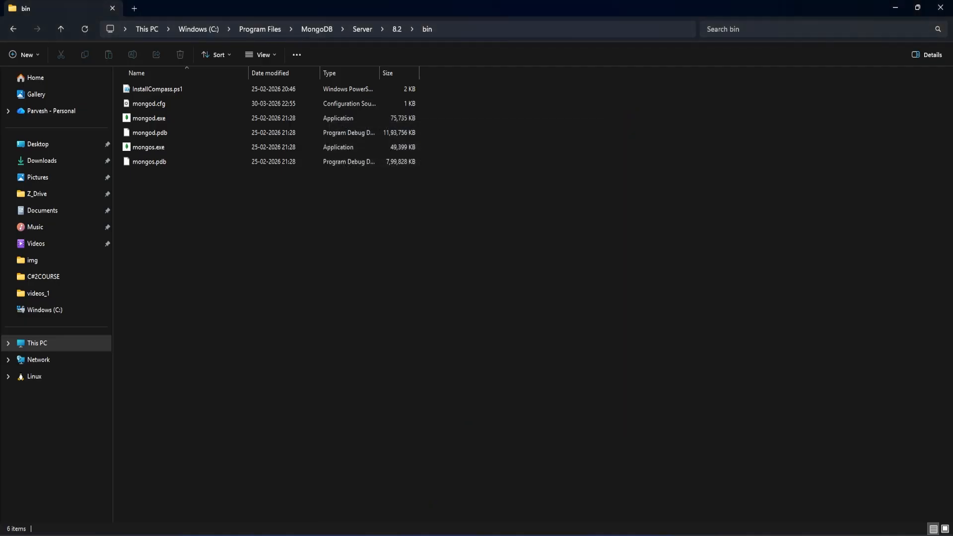
Open the system environment variables from System Properties and start editing the system Path variable.
key(super)
text(envr)
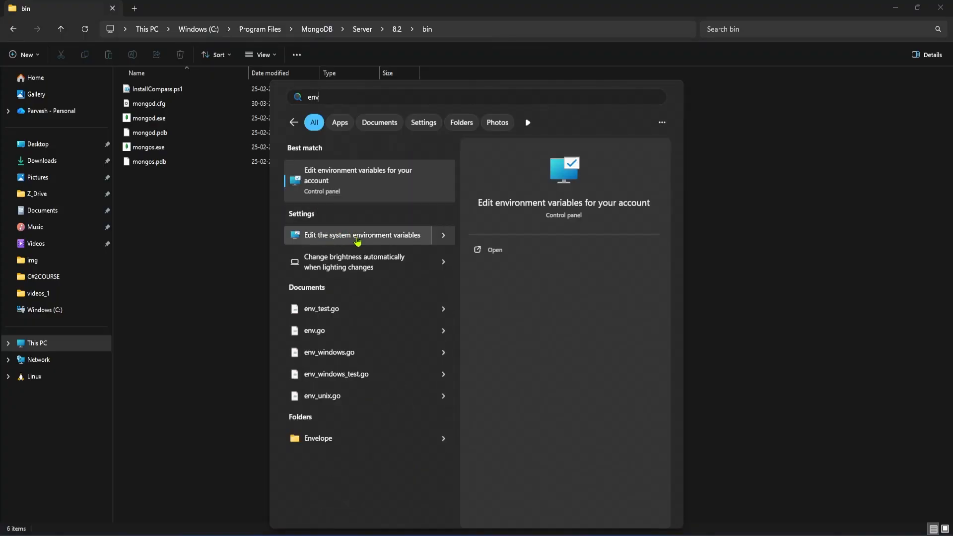
click(391, 238)
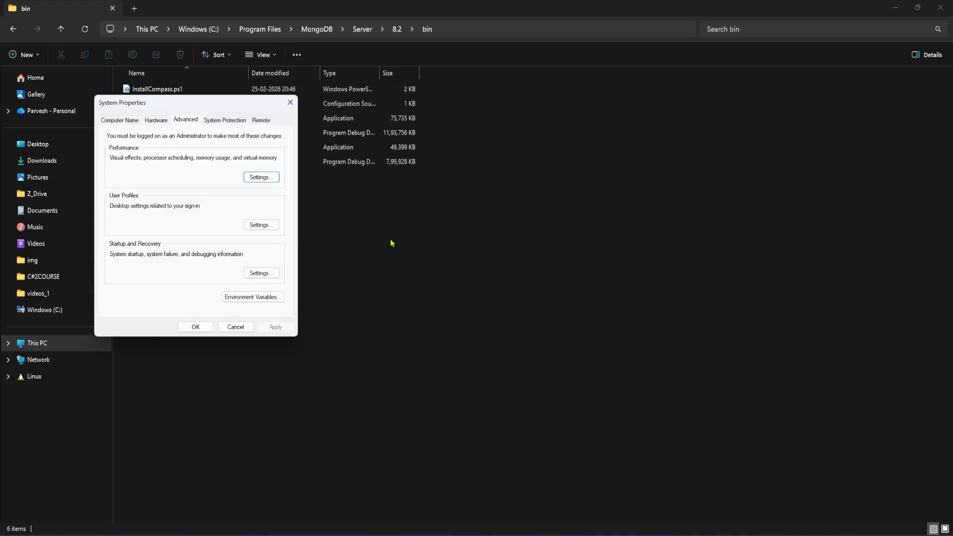
click(269, 295)
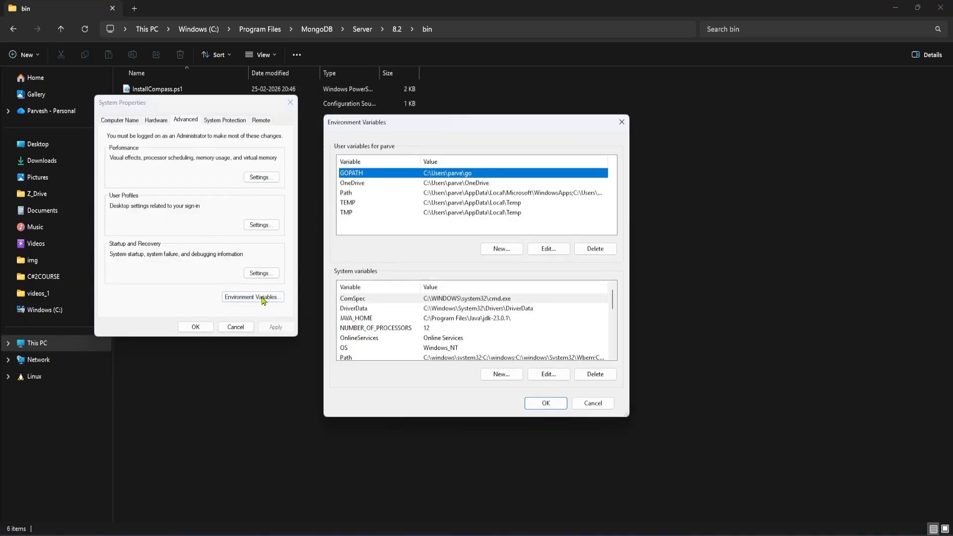
scroll(376, 337, down, 1)
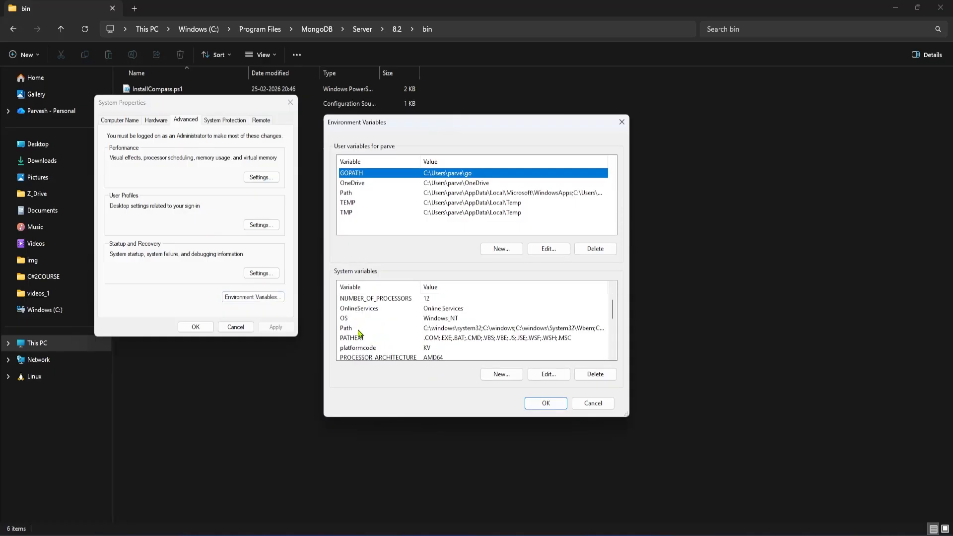
click(359, 330)
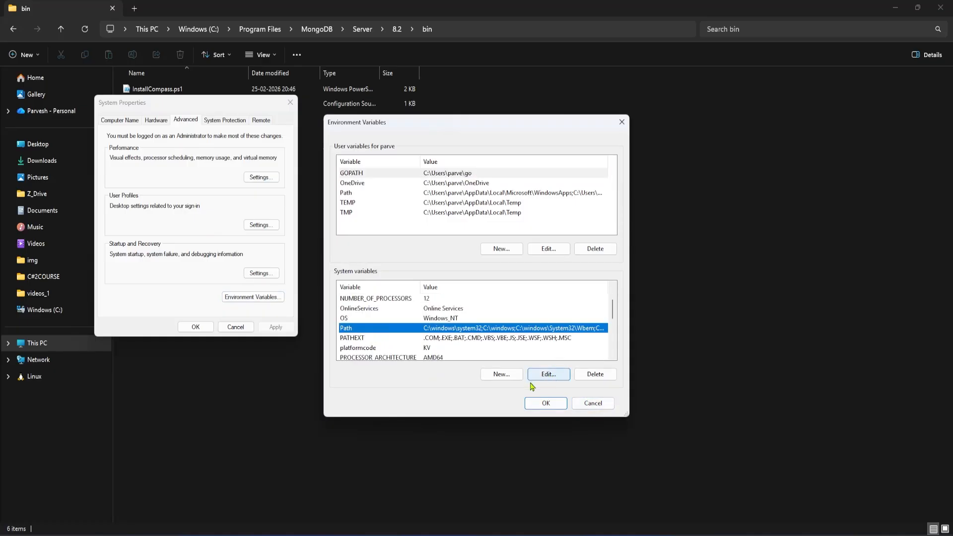
click(548, 374)
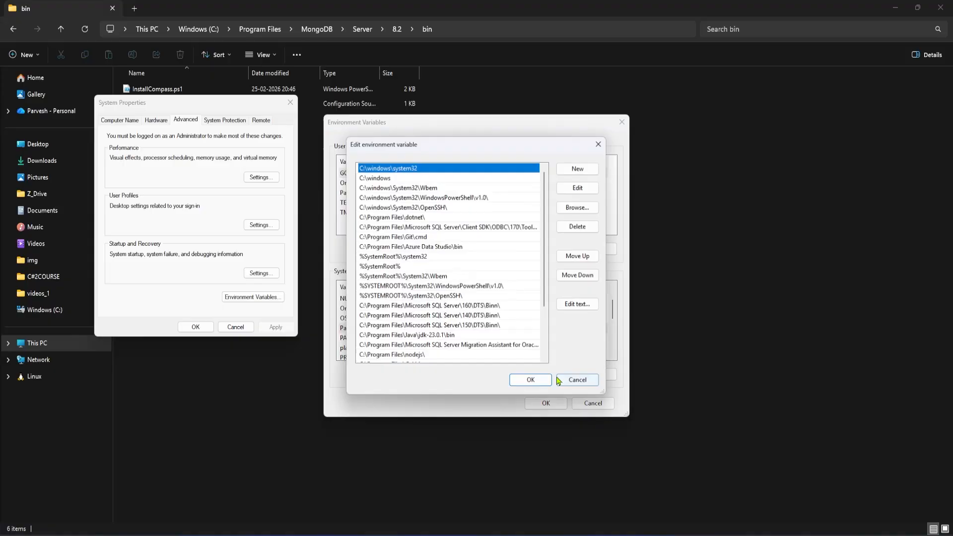
Add C:\Program Files\MongoDB\Server\8.2\bin as a new Path entry and confirm all open dialogs.
scroll(422, 308, down, 3)
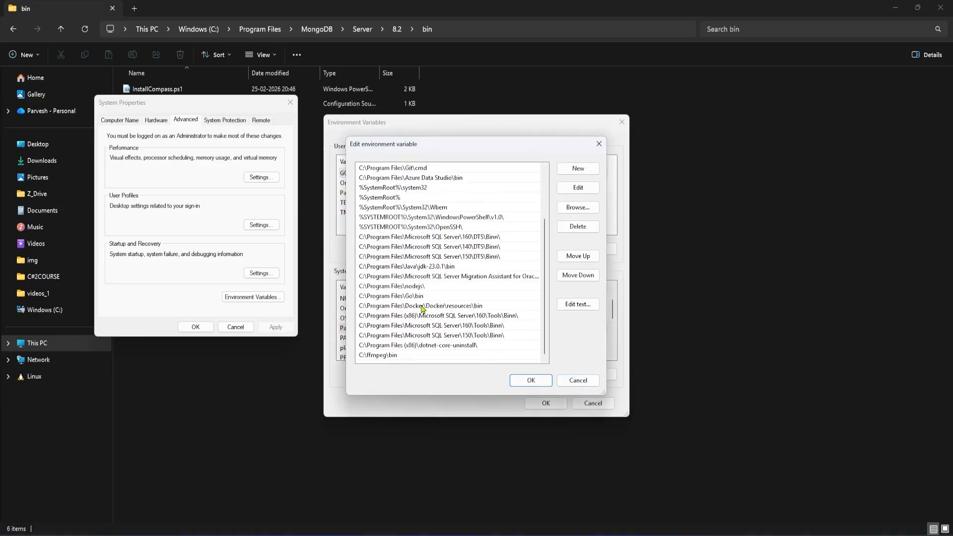
click(579, 169)
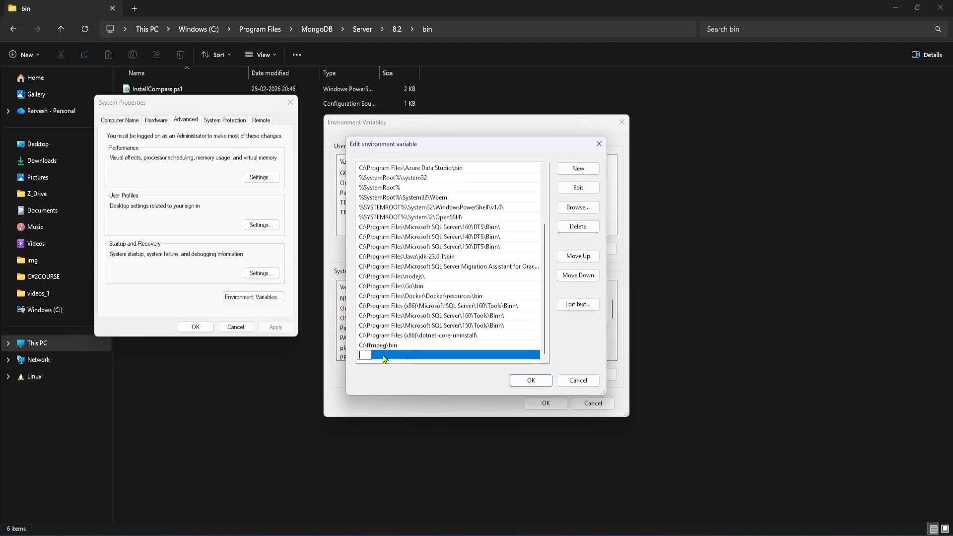
key(ctrl+v)
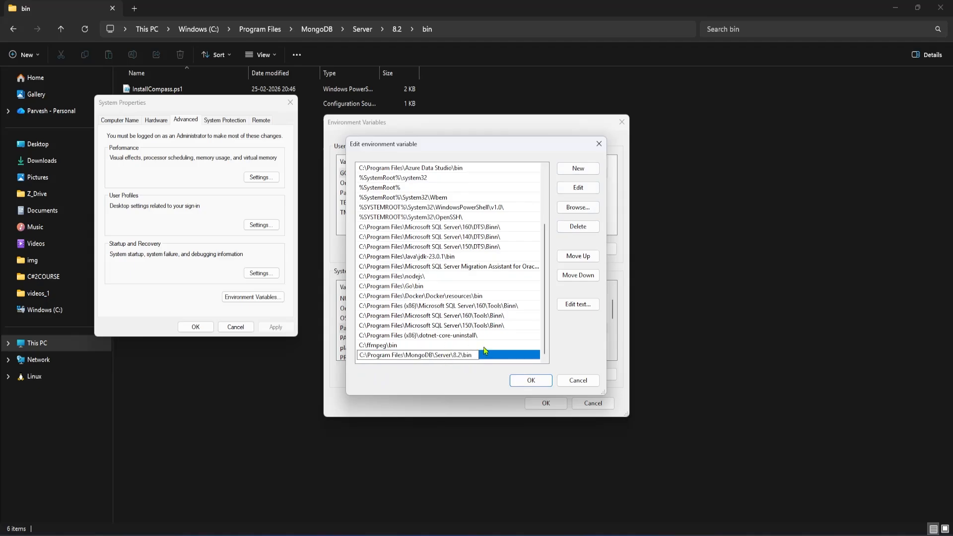
click(531, 382)
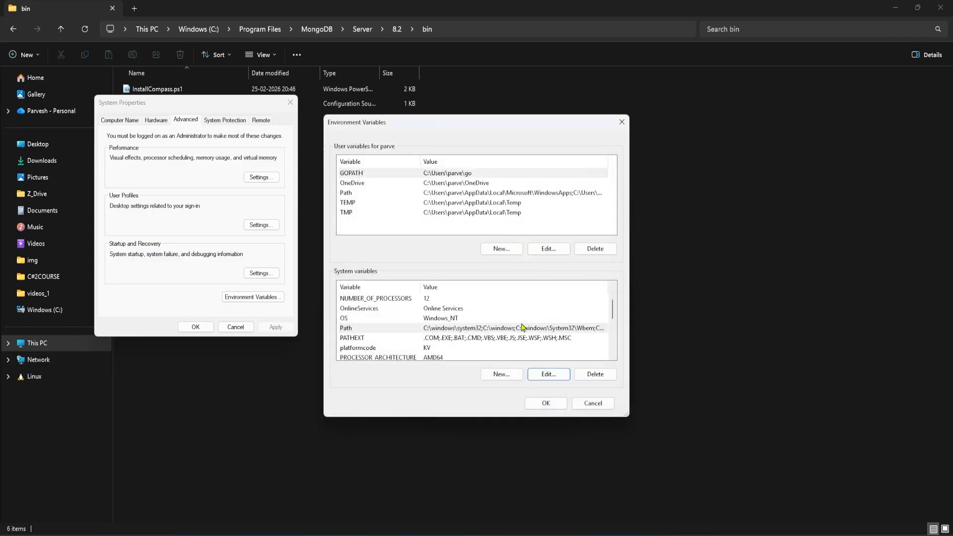
click(547, 403)
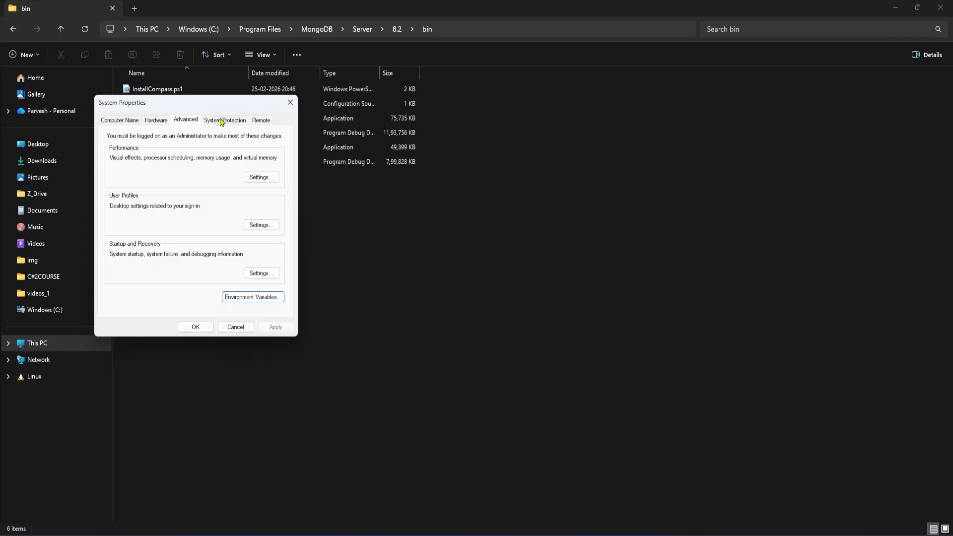
click(207, 329)
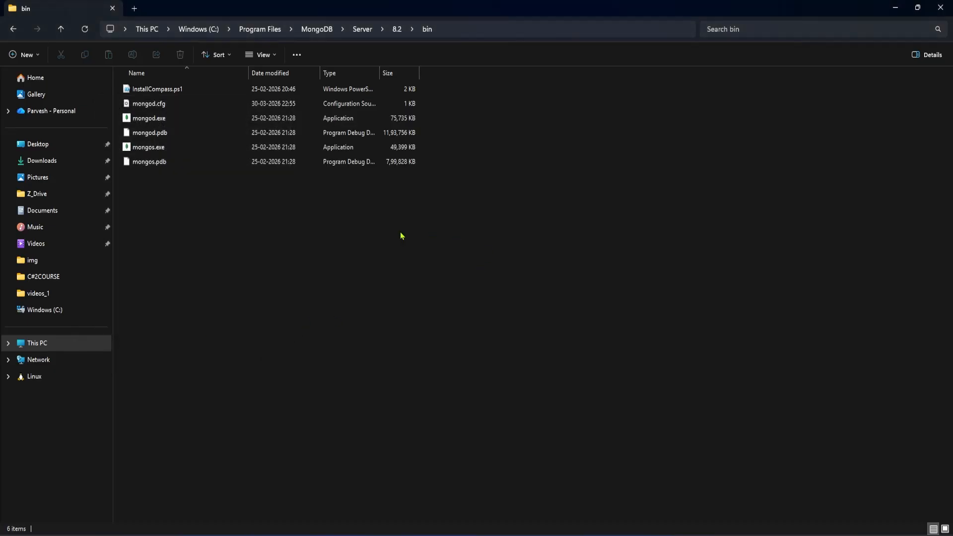
Close the old command prompt, open a new one and run mongod --version.
key(alt+Tab)
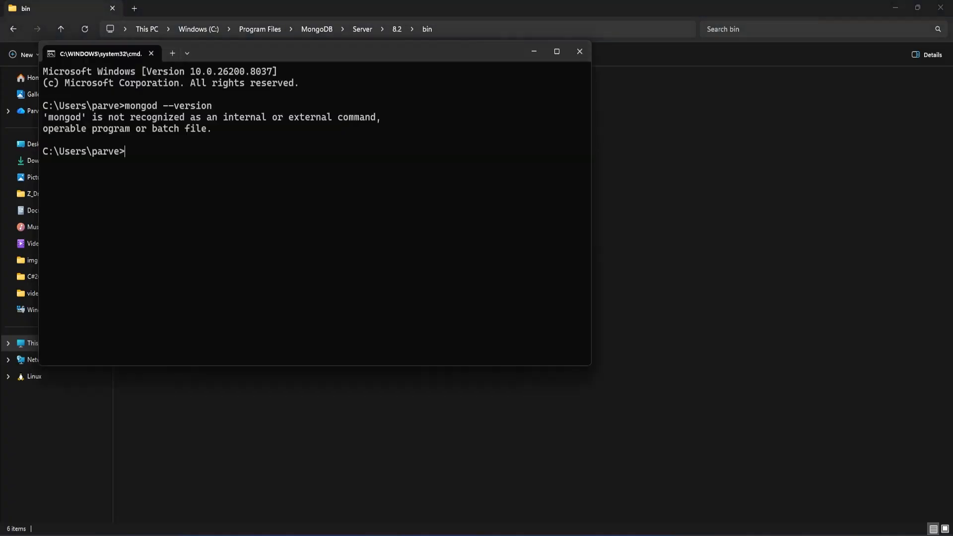
click(580, 51)
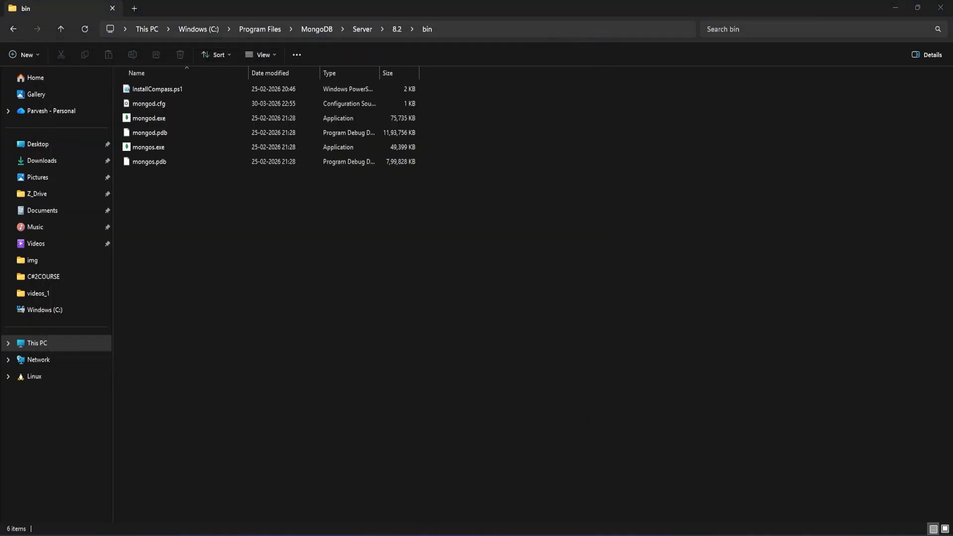
key(super)
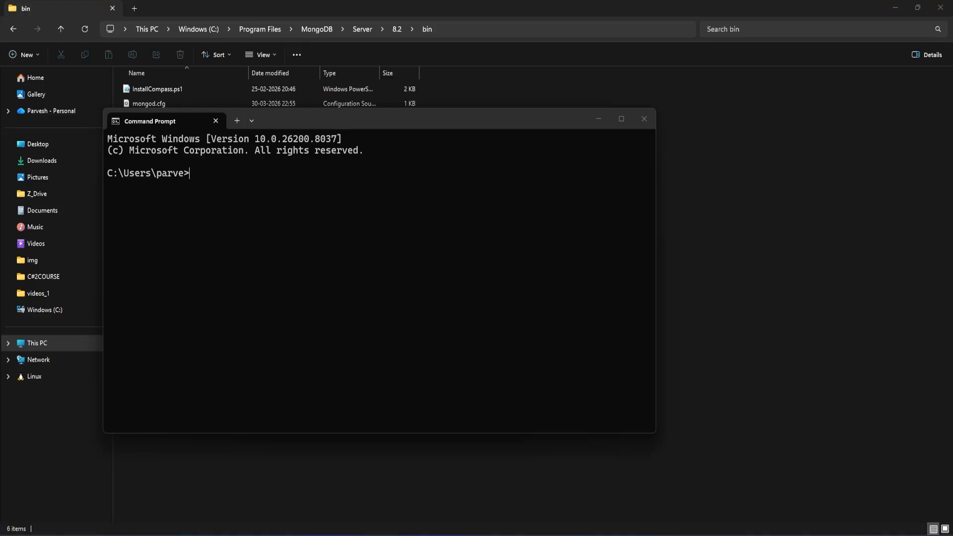
text(mongod --version)
key(Return)
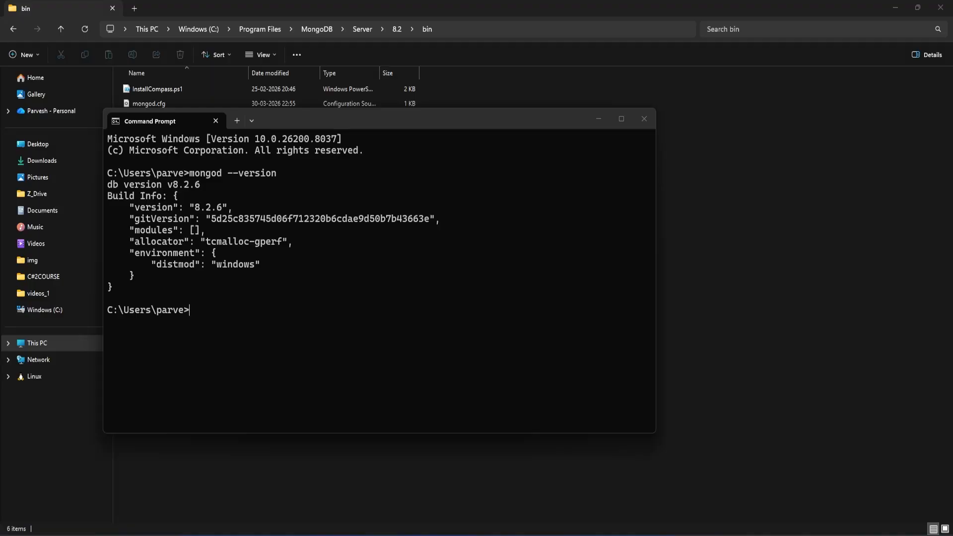
Run mongosh --version in the same command prompt.
text(mongosh --version)
key(Return)
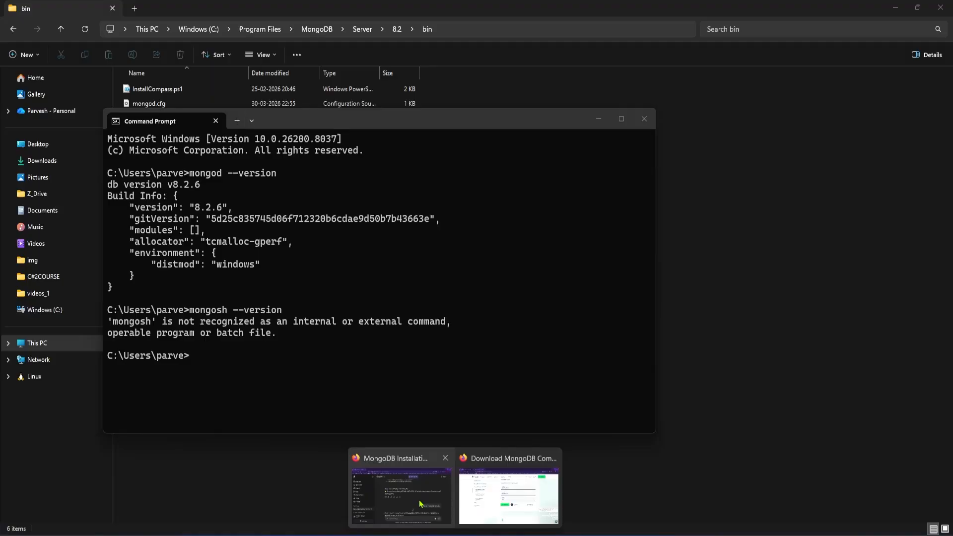
Search the web for mongodb shell download and download the MongoDB Shell 2.8.2 Windows x64 zip.
key(alt+Tab)
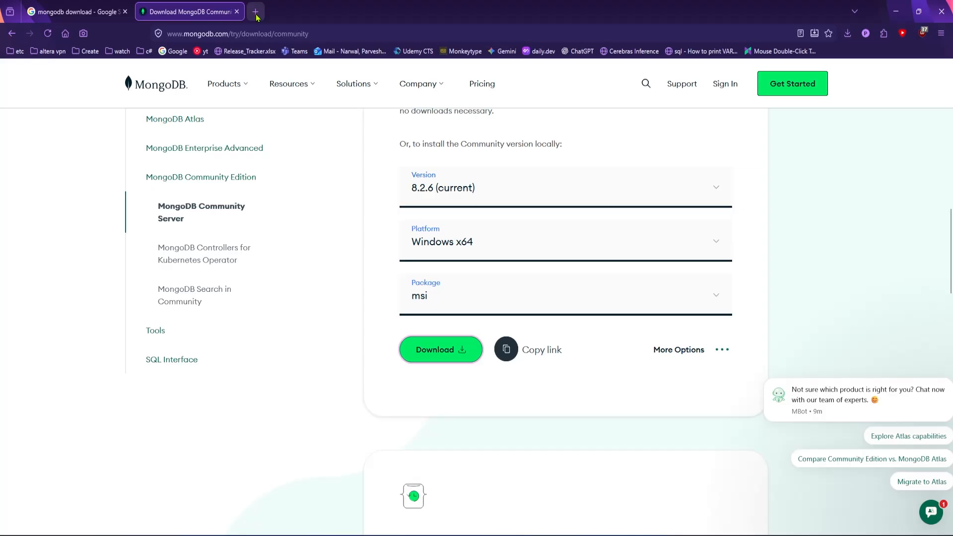
click(256, 12)
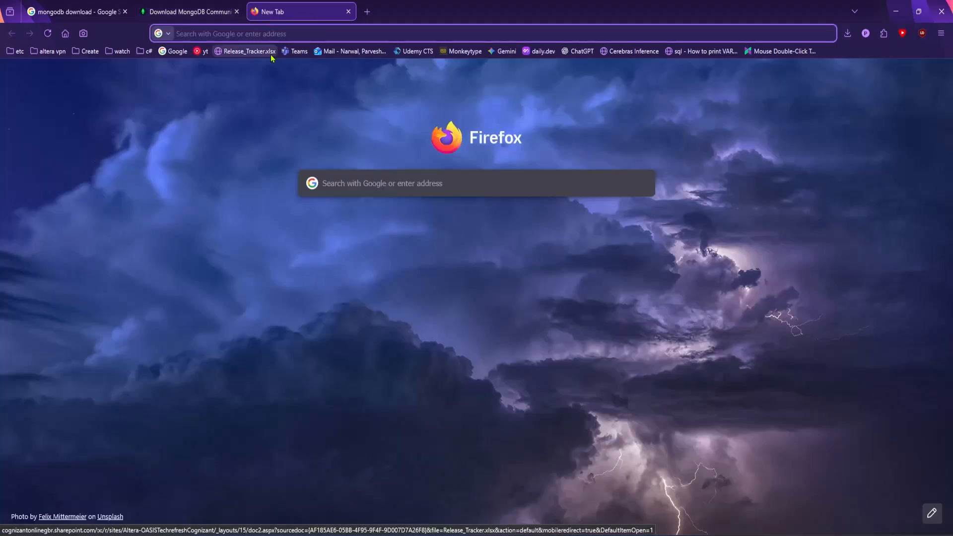
text(mongodb shell download)
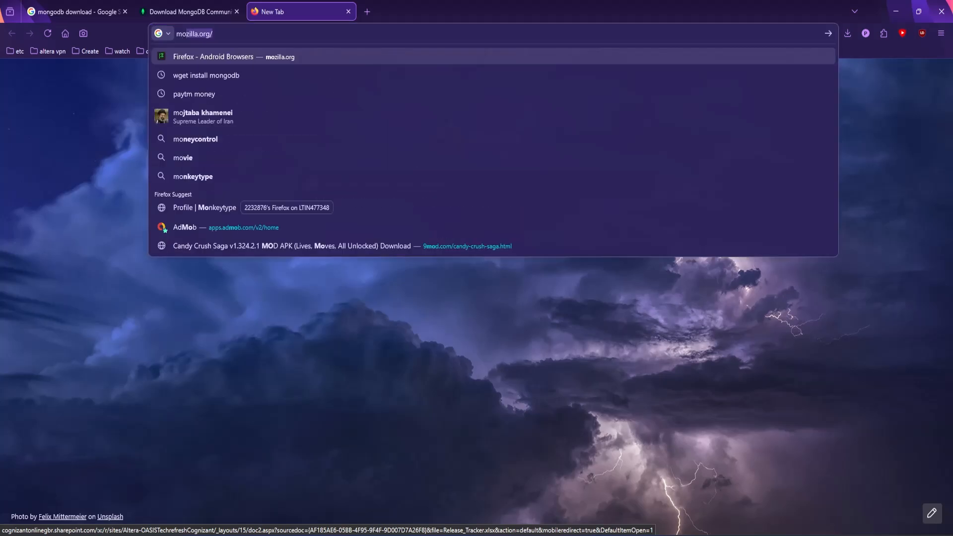
key(Return)
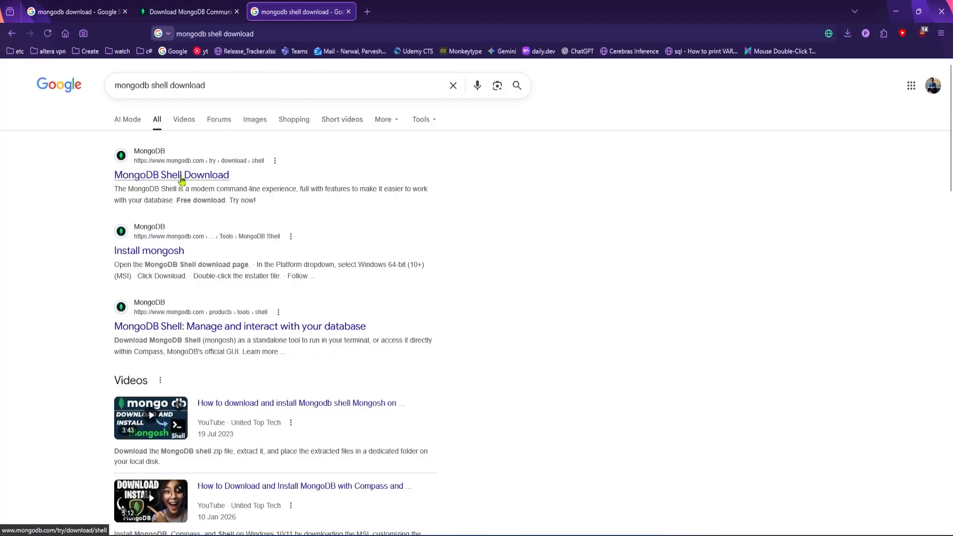
click(181, 180)
scroll(444, 288, down, 1)
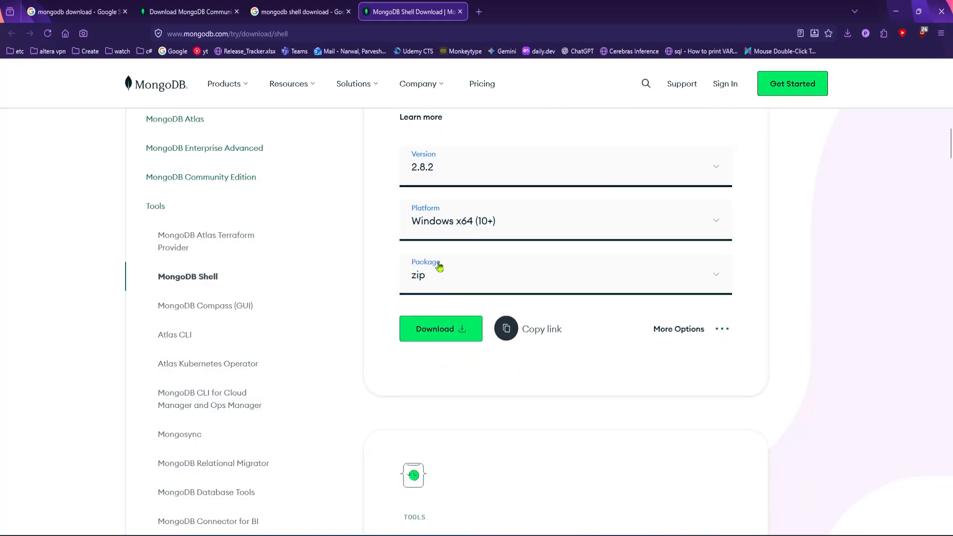
click(456, 338)
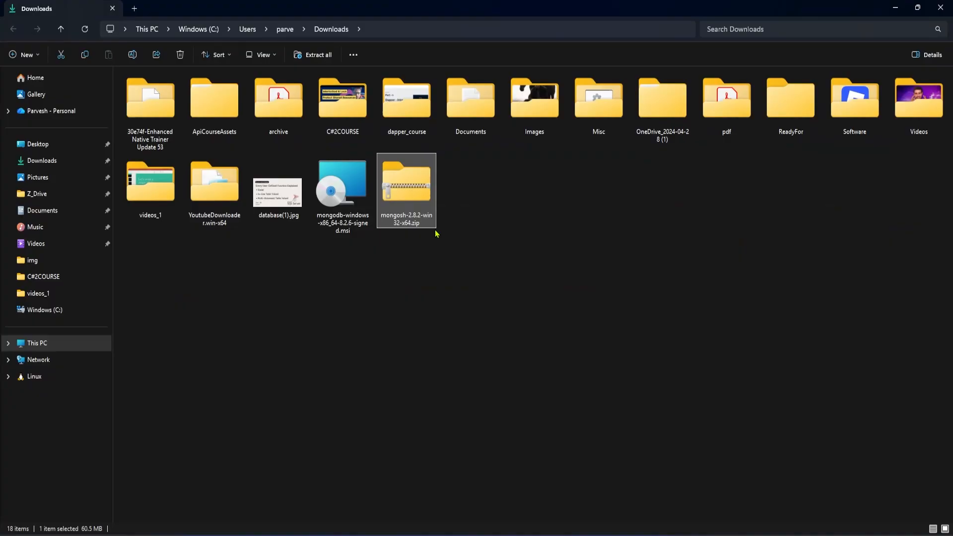
Extract mongosh-2.8.2-win32-x64.zip in Downloads and open the extracted bin folder.
right_click(411, 188)
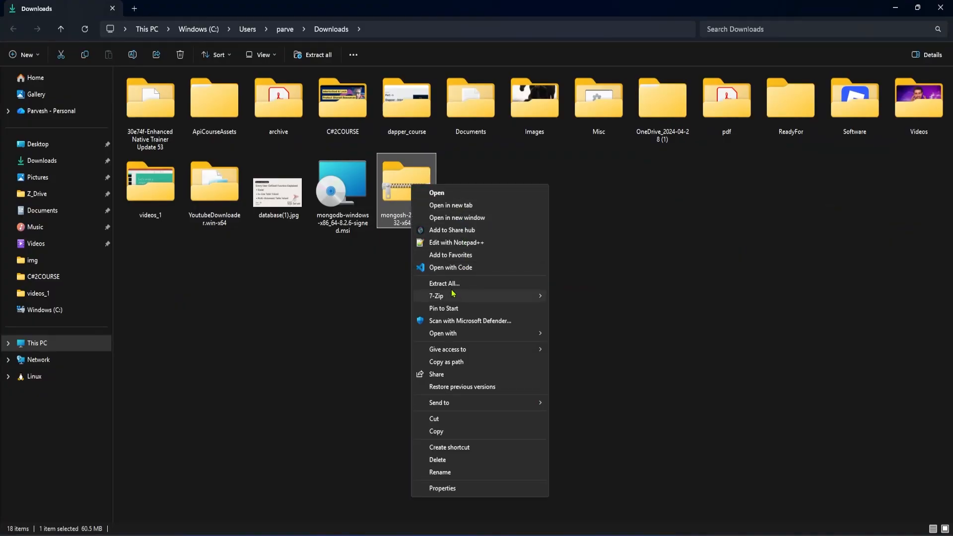
click(437, 283)
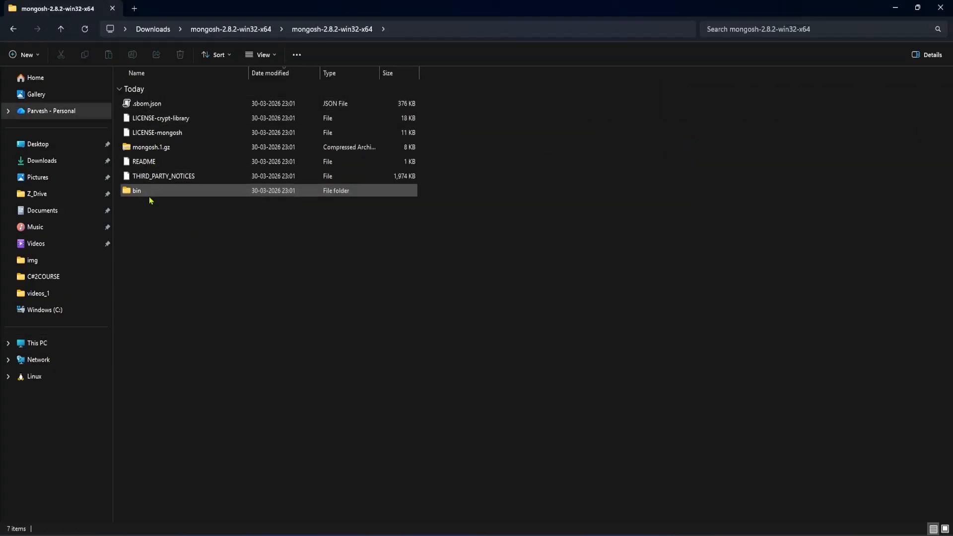
click(133, 177)
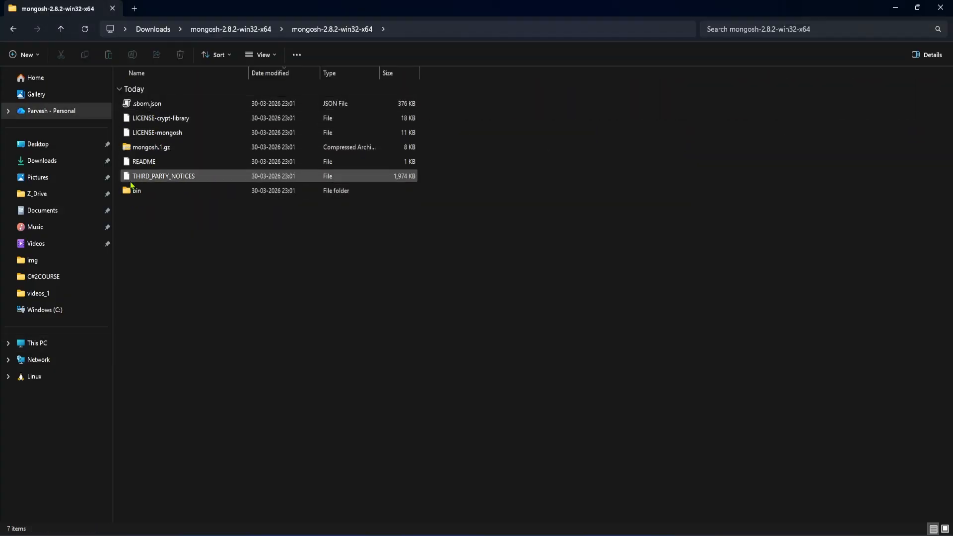
double_click(133, 191)
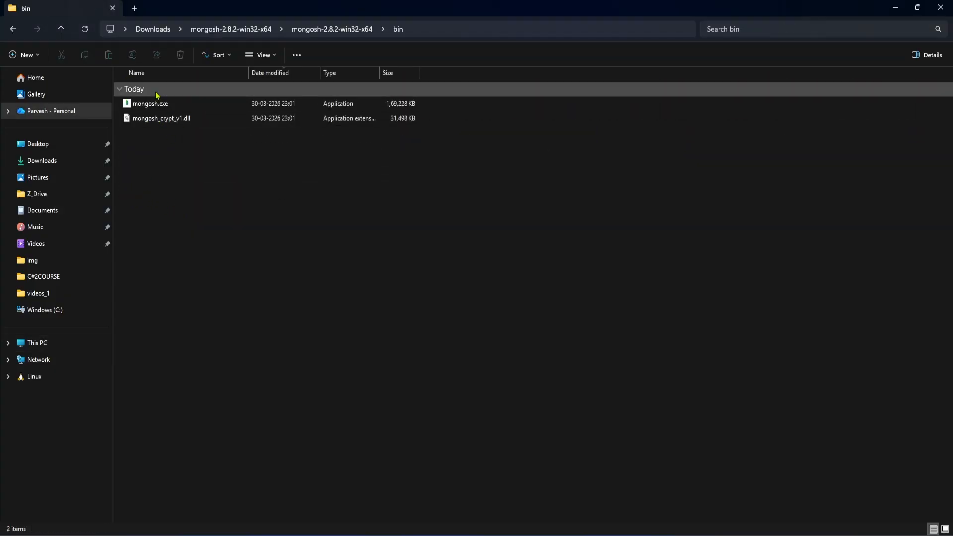
Open a command prompt in the mongosh bin folder, run mongosh --version and highlight the printed version.
click(476, 29)
text(cmd)
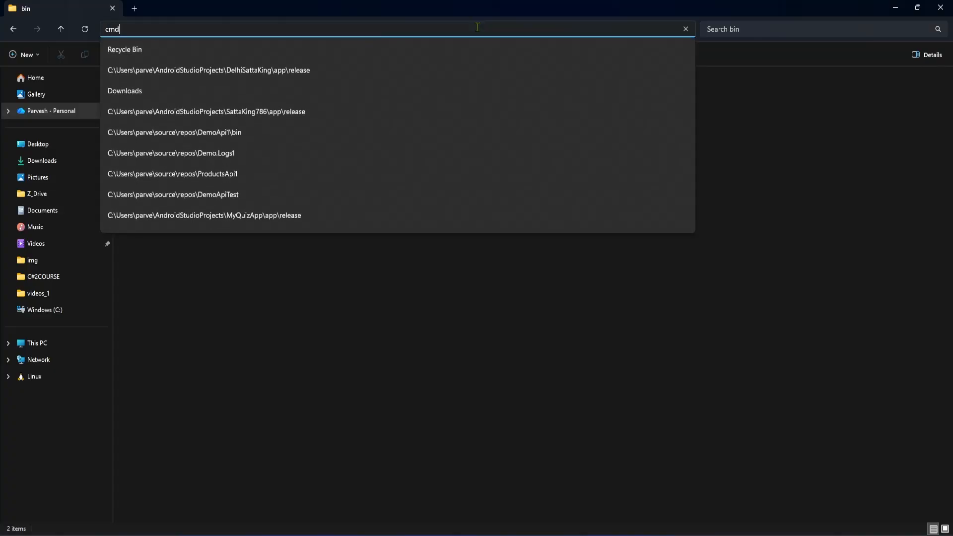
key(Return)
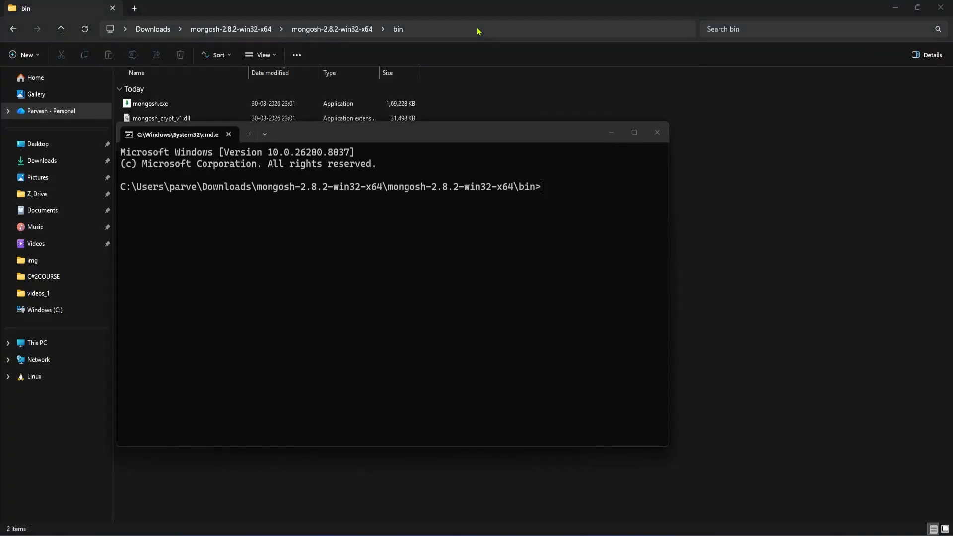
text(mongosh --version)
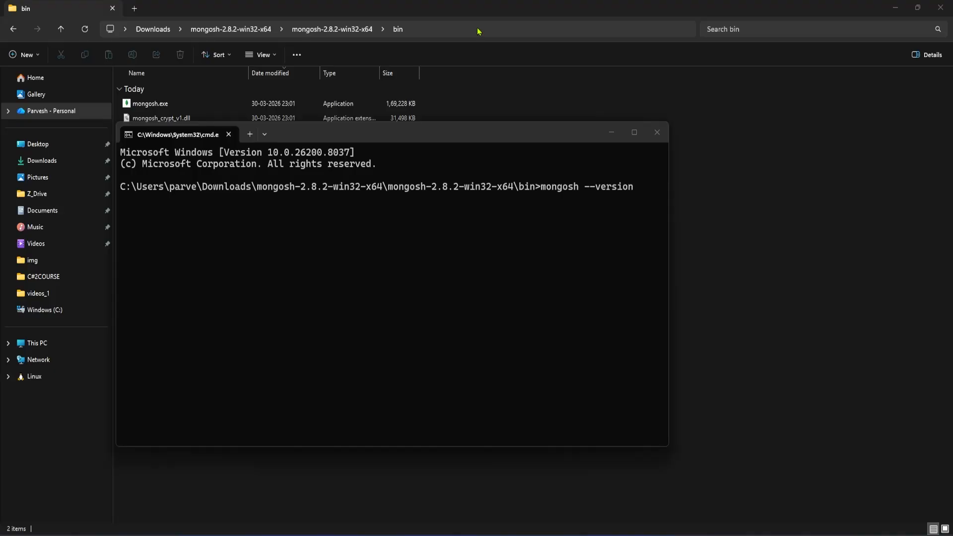
key(Return)
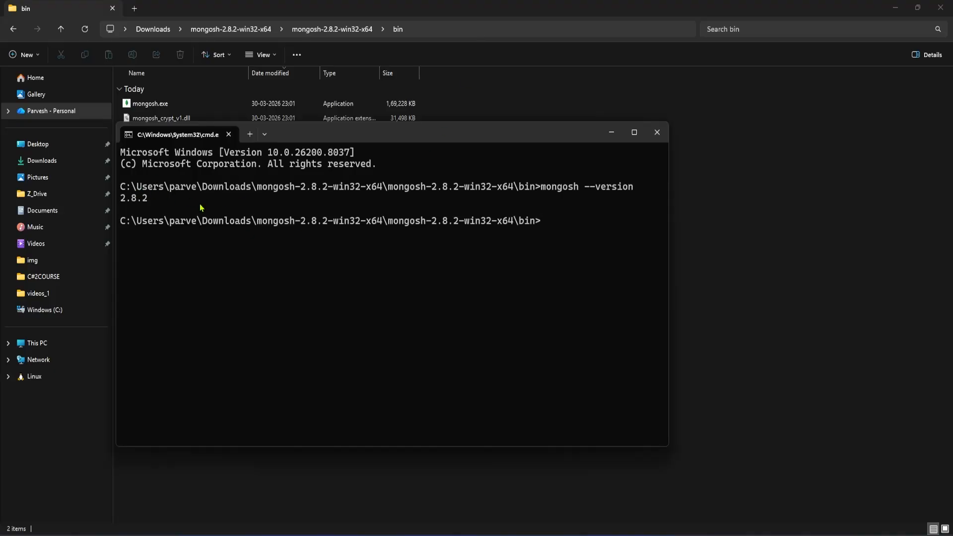
drag(168, 203, 121, 198)
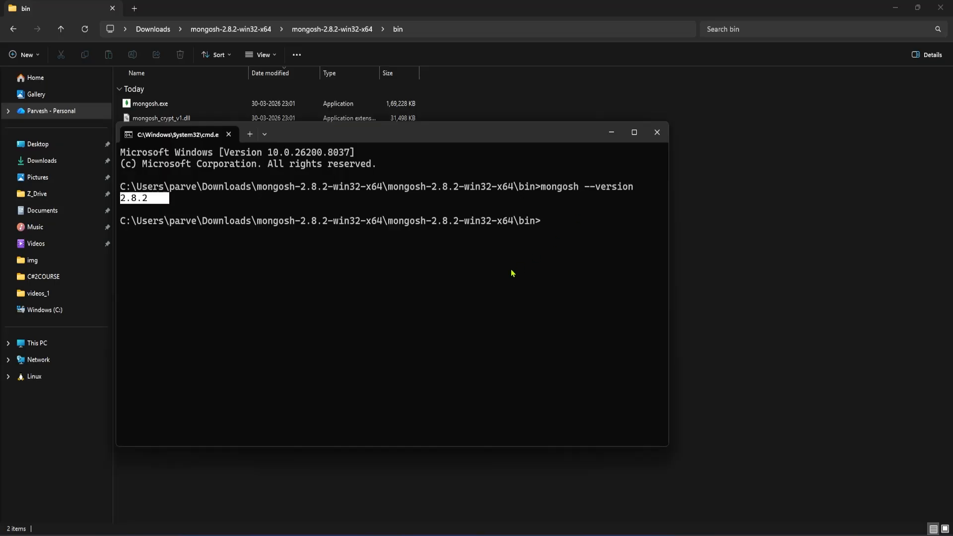
click(210, 209)
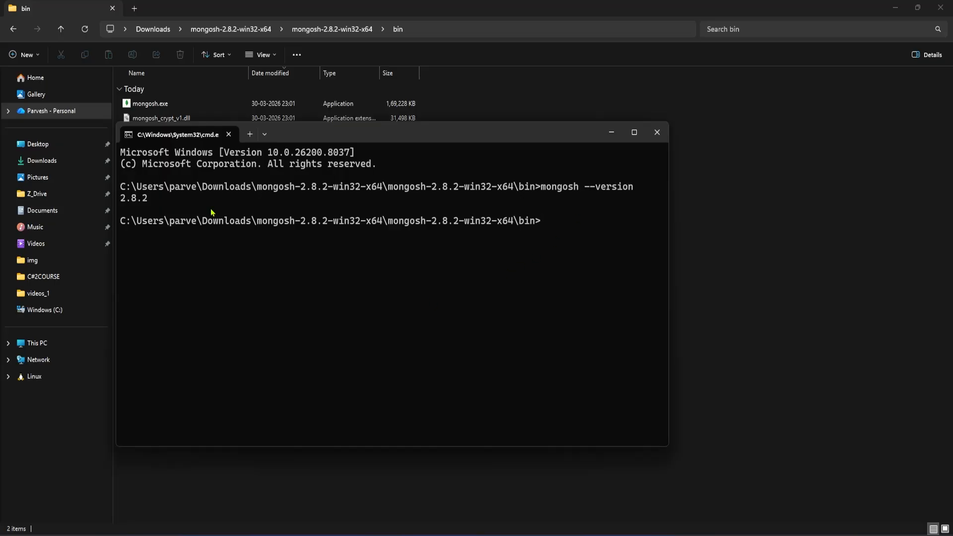